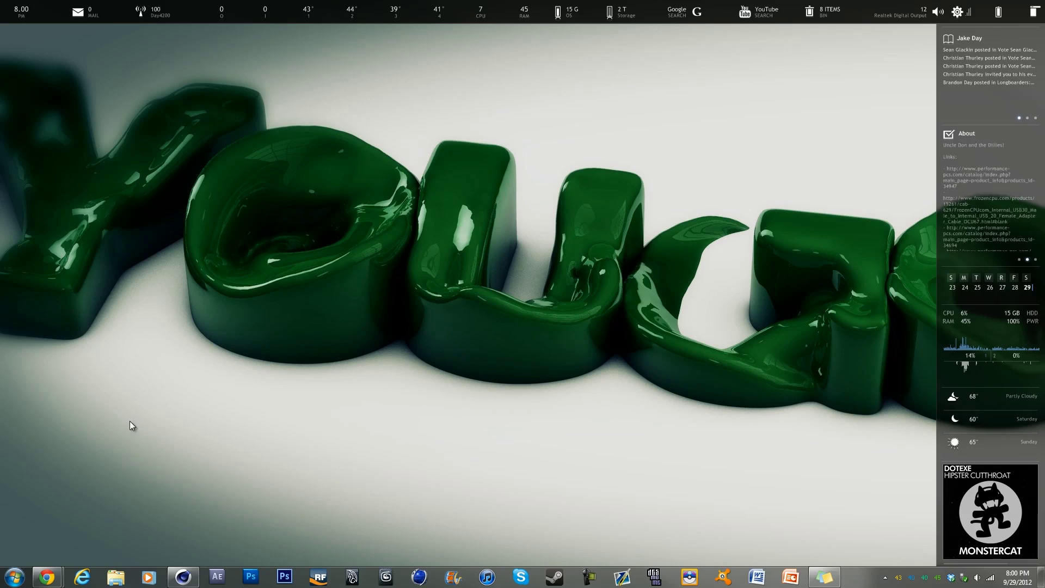
Play the deadmau5 mouse-head reference video on YouTube, pause at 0:26, then return to Cinema 4D.
{"action": "mouse_move", "coordinate": [46, 576]}
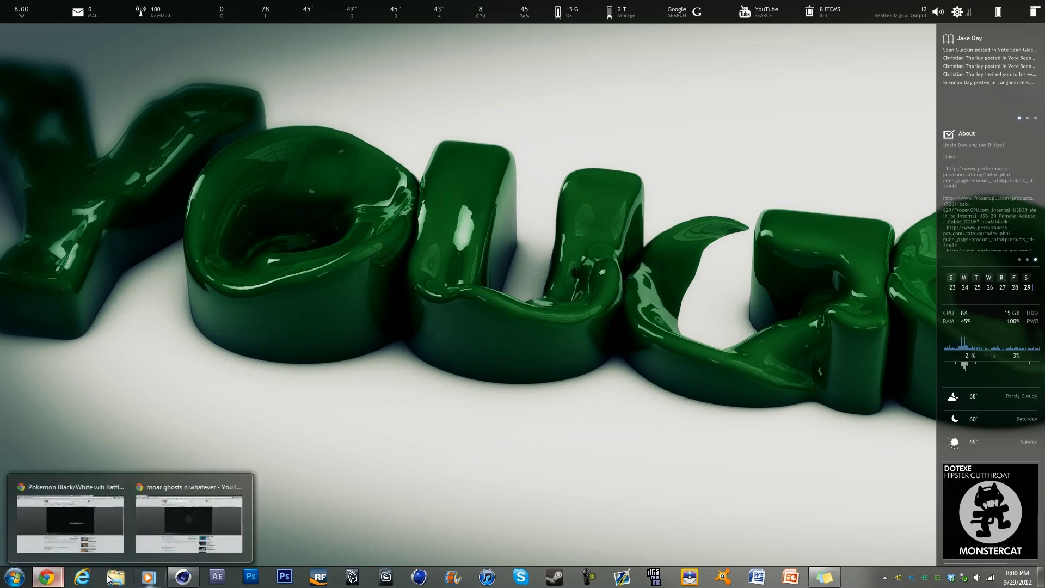
{"action": "left_click", "coordinate": [236, 533]}
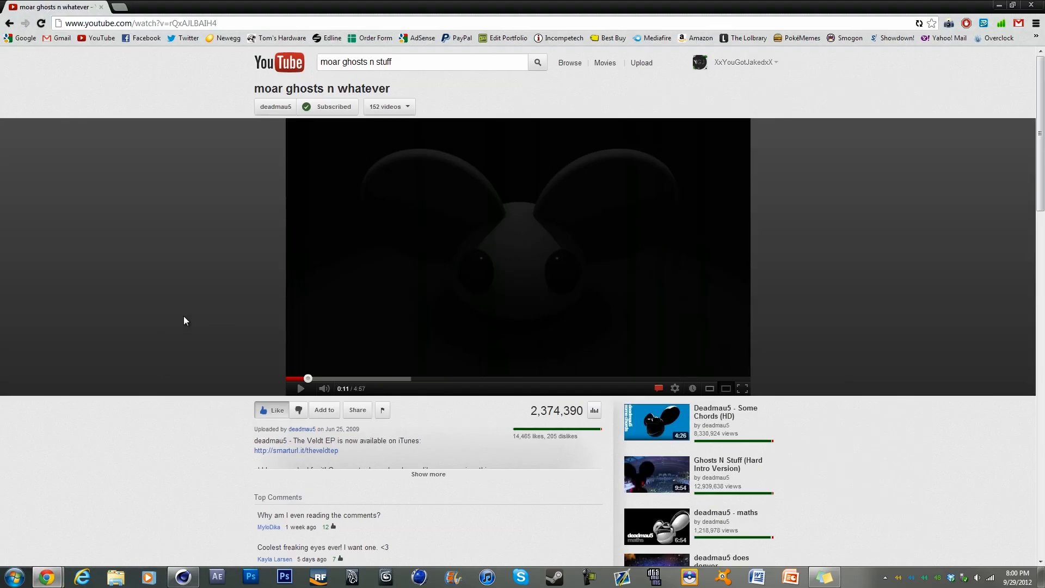
{"action": "left_click", "coordinate": [387, 344]}
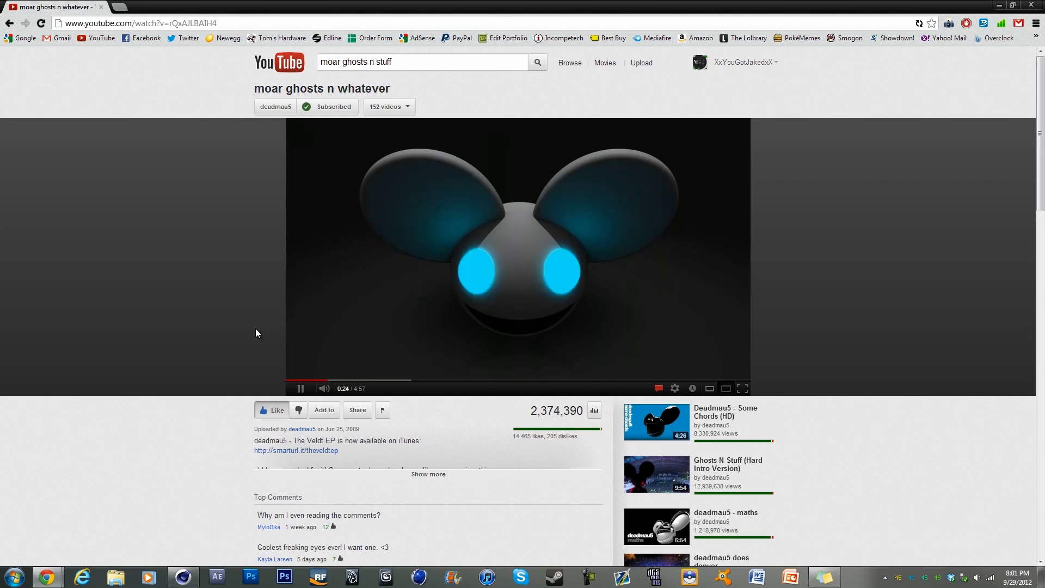
{"action": "left_click", "coordinate": [359, 295]}
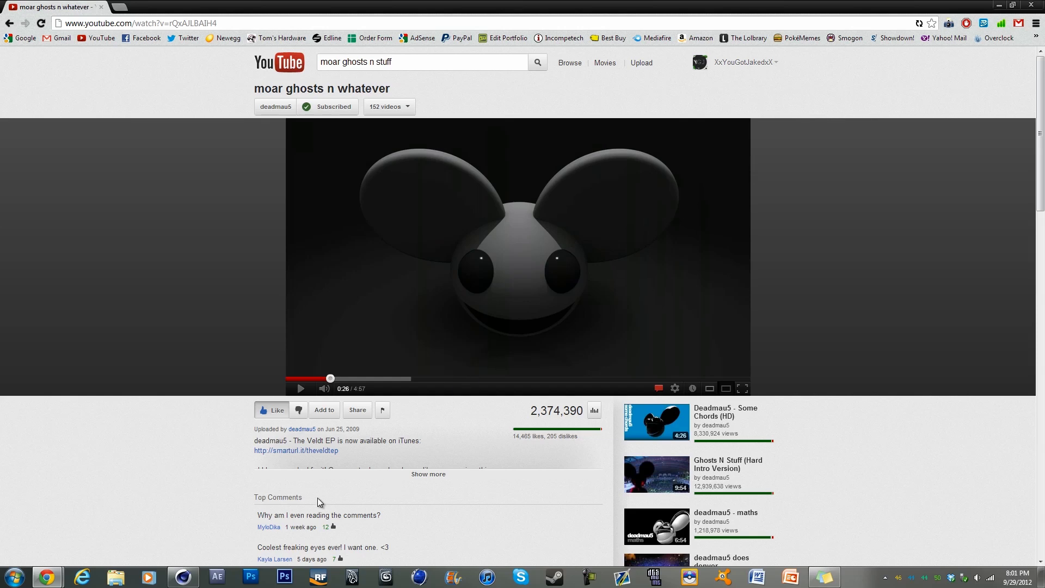
{"action": "left_click", "coordinate": [183, 576]}
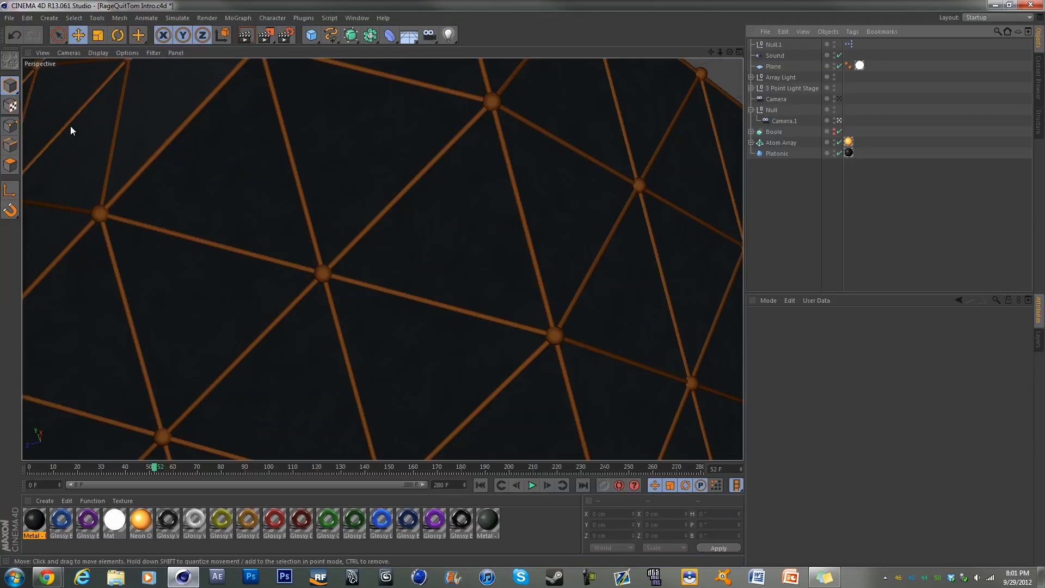
Create a new Untitled project with a 100 cm default Sphere, viewed from a lower angle.
{"action": "left_click", "coordinate": [9, 18]}
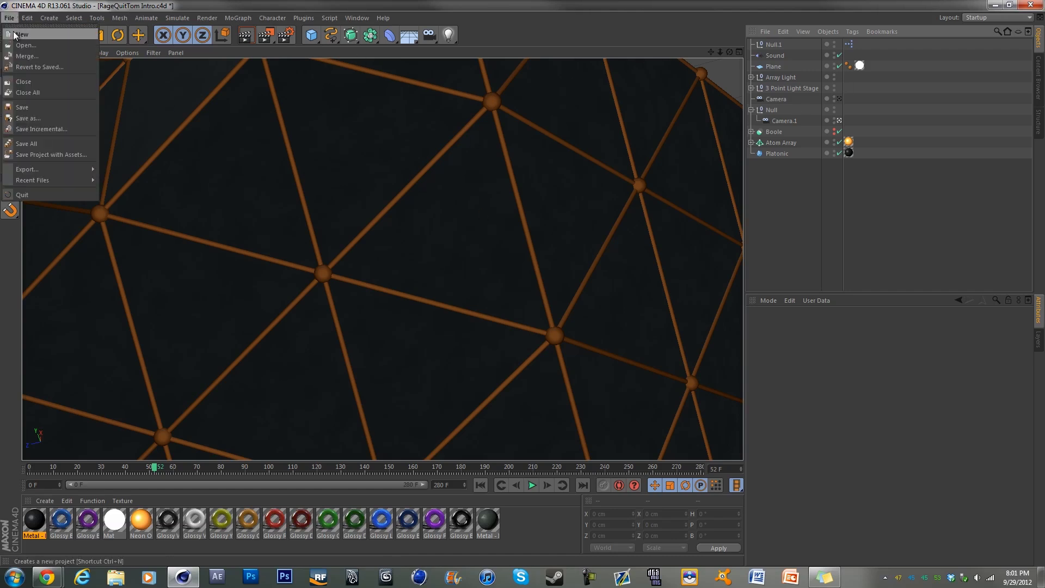
{"action": "left_click", "coordinate": [20, 35]}
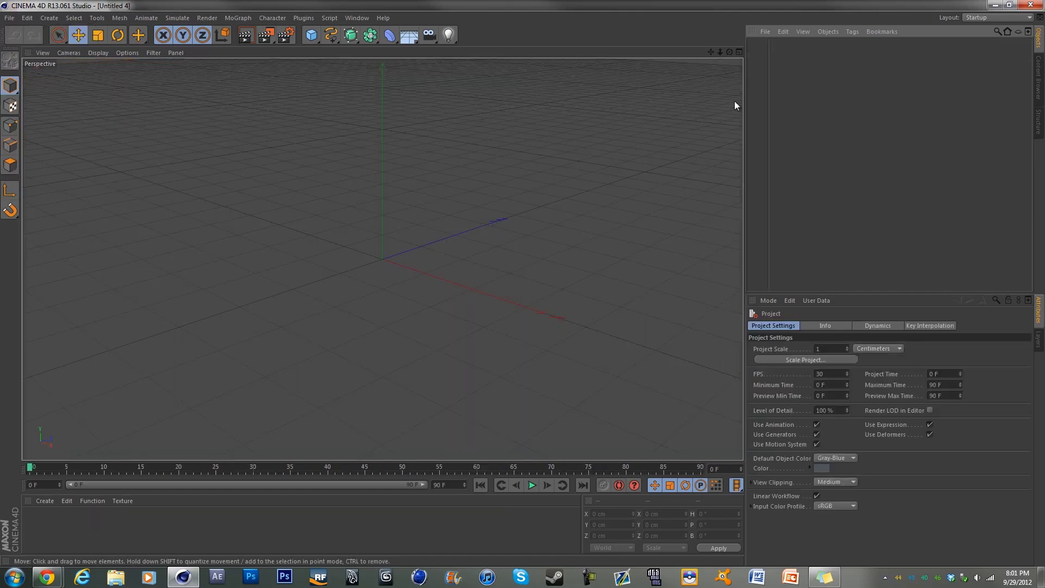
{"action": "left_click", "coordinate": [311, 35]}
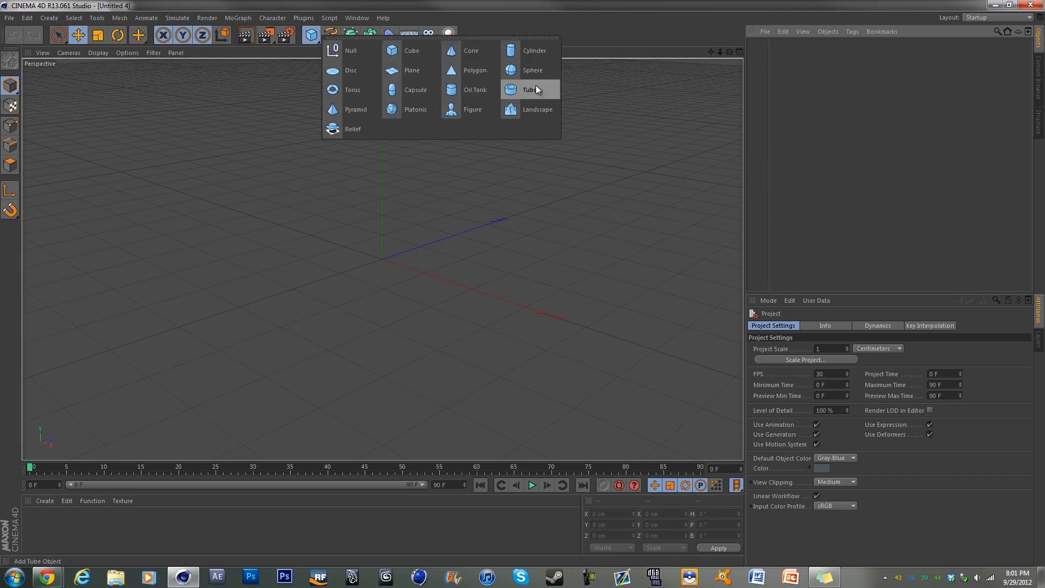
{"action": "left_click", "coordinate": [531, 71]}
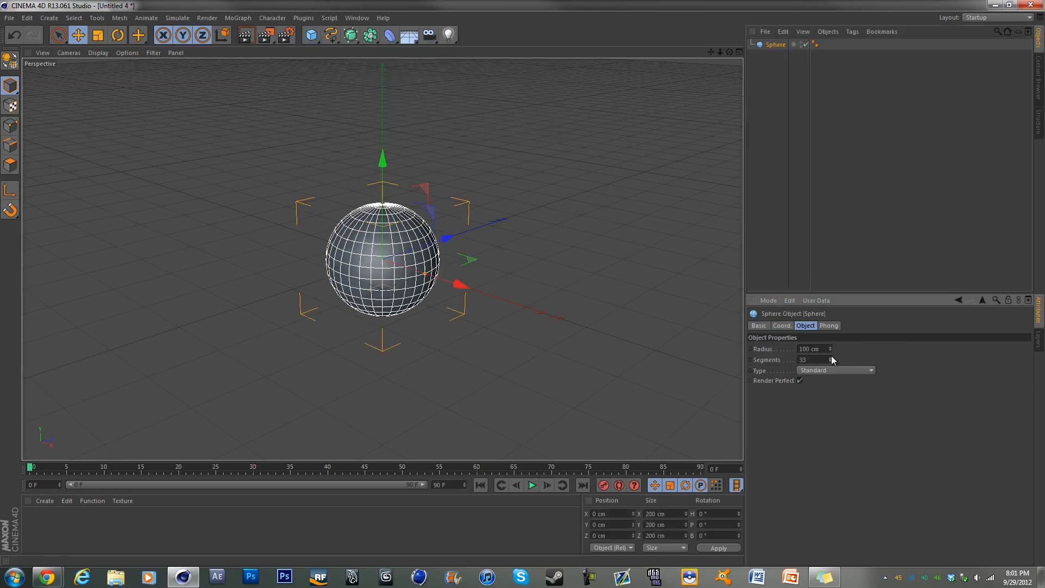
{"action": "left_click", "coordinate": [825, 217]}
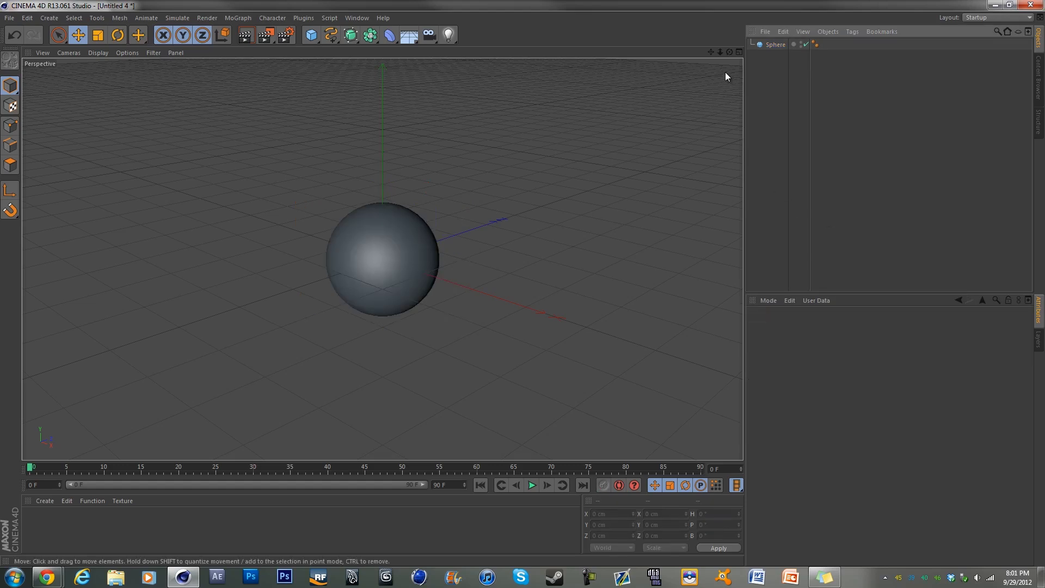
{"action": "left_click_drag", "start_coordinate": [730, 52], "coordinate": [523, 285]}
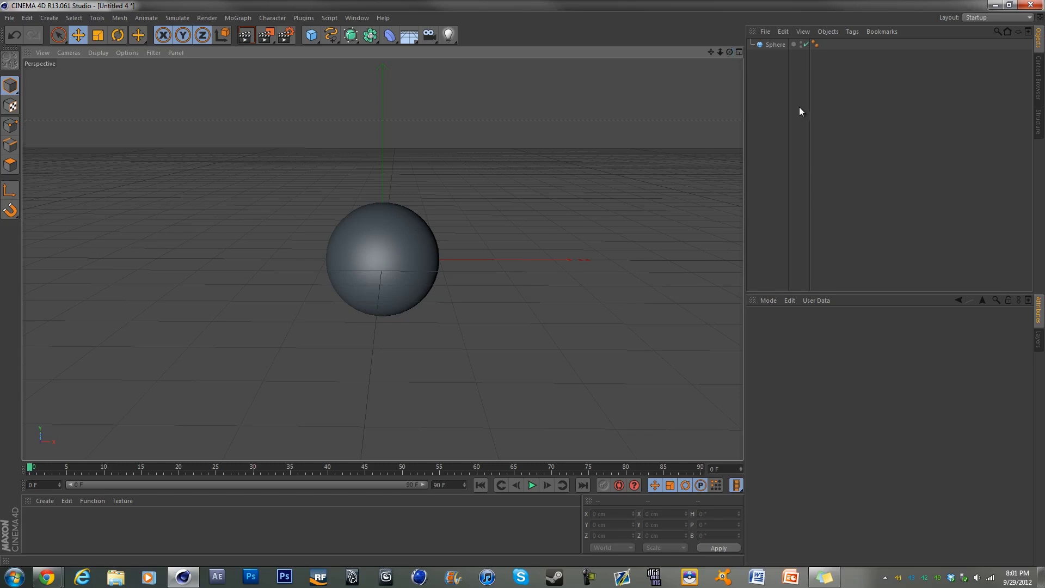
Ctrl-drag the Sphere into two copies, Sphere.1 and Sphere.2, with 20 cm radius.
{"action": "left_click", "coordinate": [769, 44]}
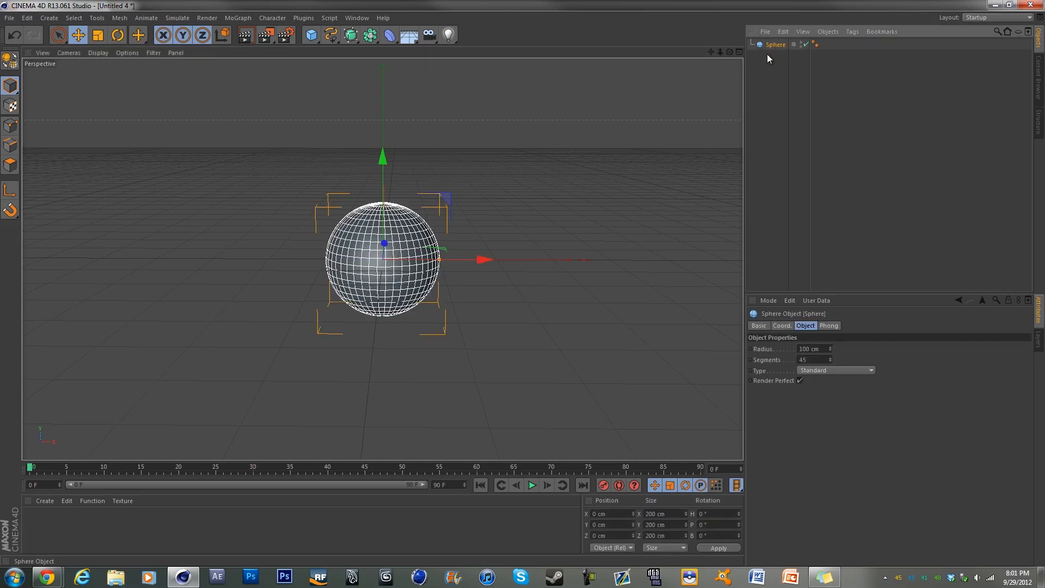
{"action": "left_click_drag", "start_coordinate": [772, 56], "coordinate": [772, 60], "text": "ctrl"}
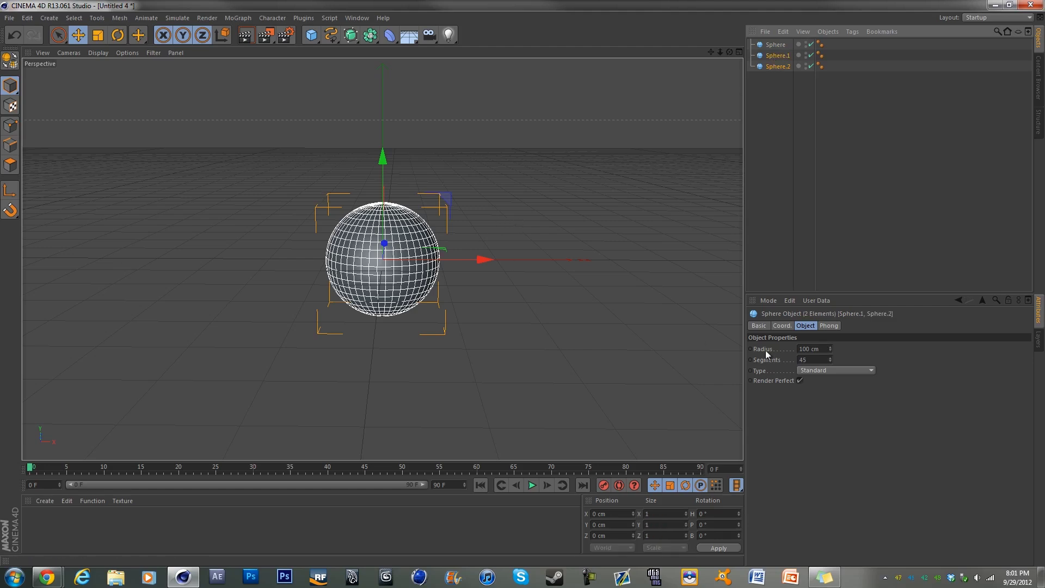
{"action": "double_click", "coordinate": [808, 348]}
{"action": "type", "text": "20"}
{"action": "key", "text": "Return"}
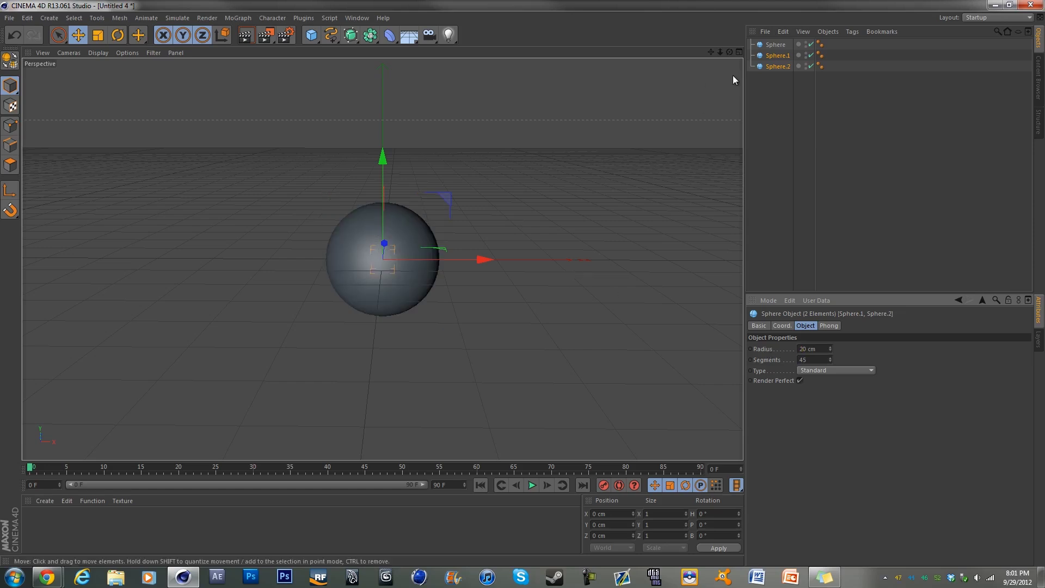
In the enlarged Front view, raise both small spheres to eye height on the left.
{"action": "left_click", "coordinate": [739, 52]}
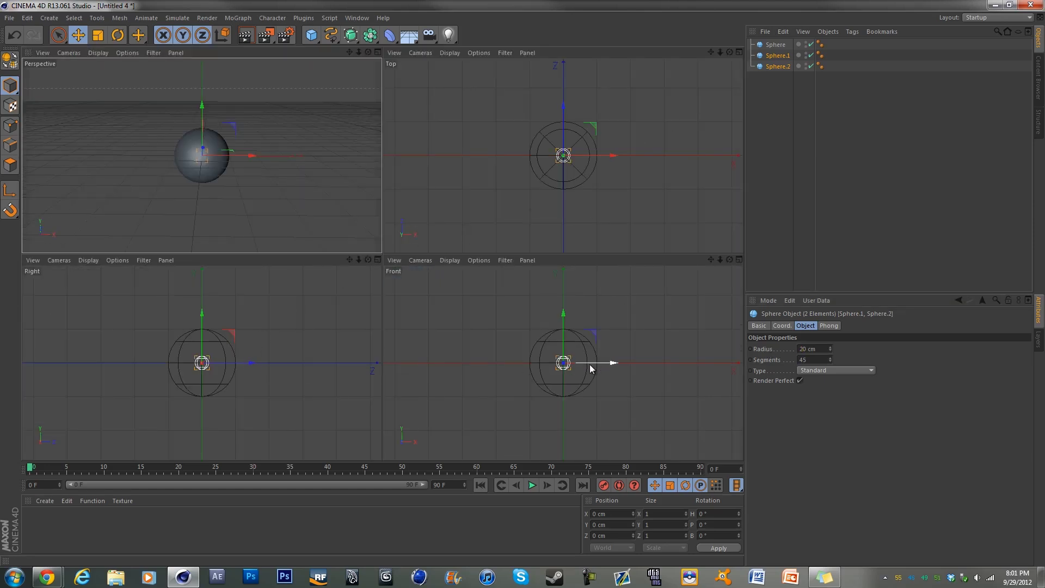
{"action": "left_click_drag", "start_coordinate": [595, 364], "coordinate": [580, 365]}
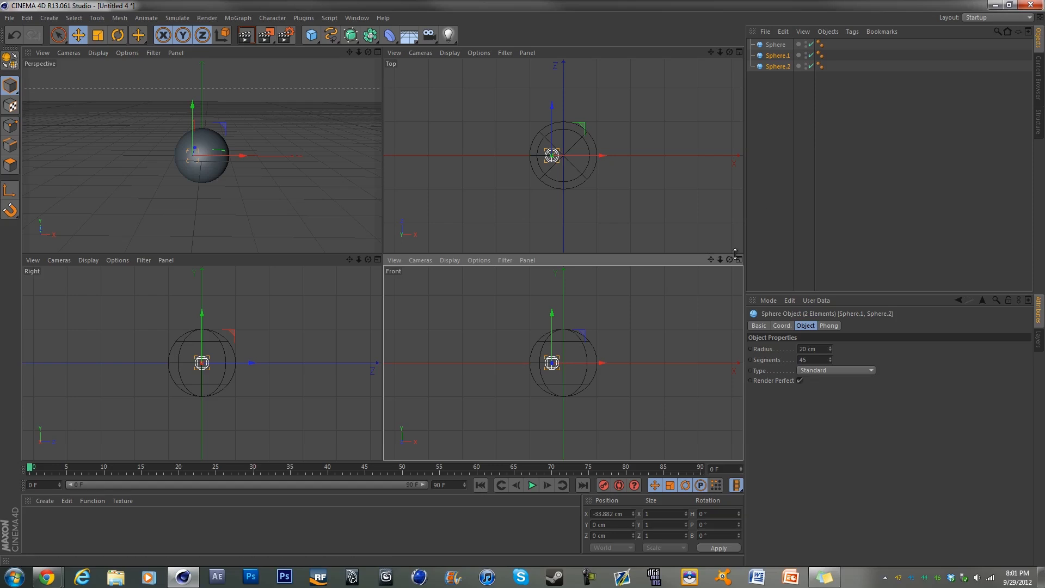
{"action": "key", "text": "F4"}
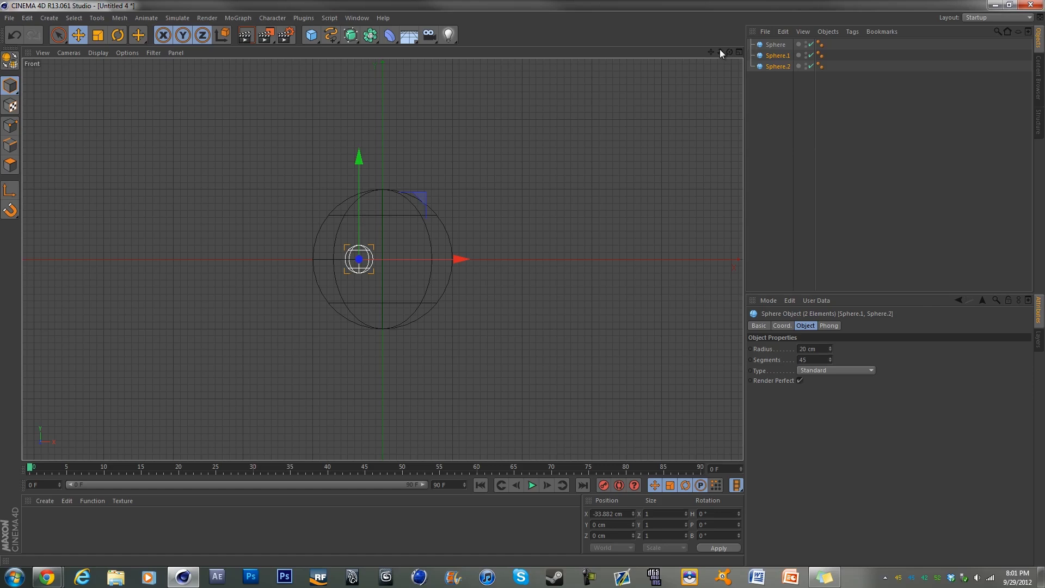
{"action": "left_click_drag", "start_coordinate": [720, 52], "coordinate": [523, 283]}
{"action": "left_click_drag", "start_coordinate": [415, 260], "coordinate": [392, 261]}
{"action": "left_click_drag", "start_coordinate": [300, 159], "coordinate": [309, 95]}
{"action": "left_click_drag", "start_coordinate": [331, 190], "coordinate": [354, 197]}
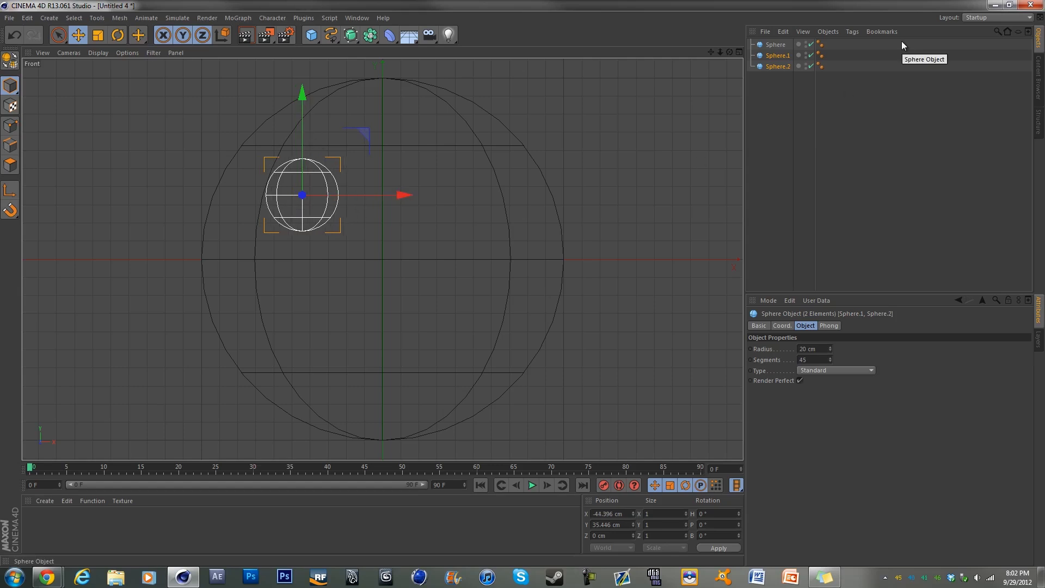
Move Sphere.1 across to the right side as the second eye, then restore the Perspective view.
{"action": "left_click", "coordinate": [783, 56]}
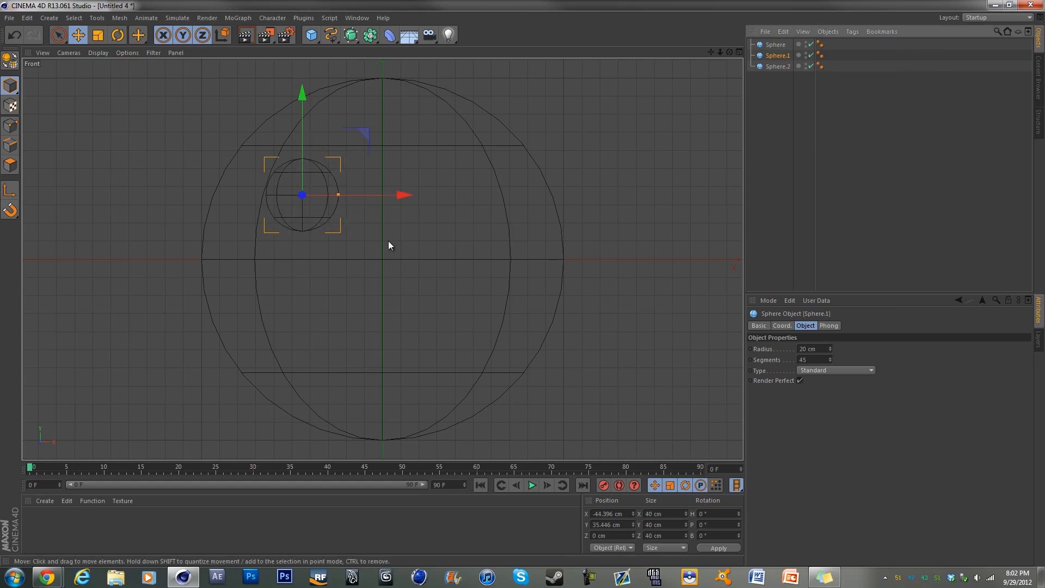
{"action": "left_click_drag", "start_coordinate": [403, 196], "coordinate": [565, 196]}
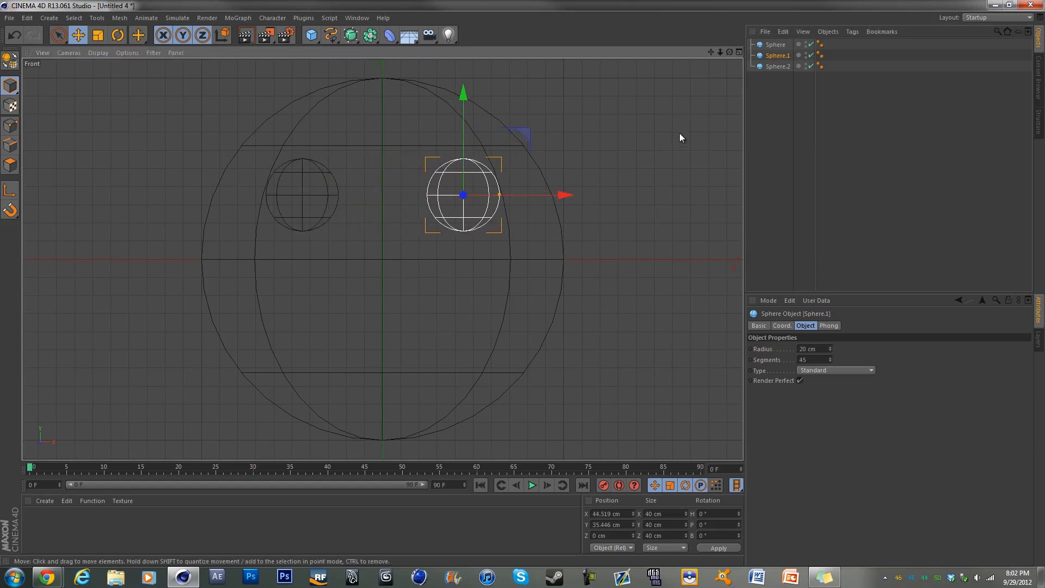
{"action": "left_click", "coordinate": [739, 52]}
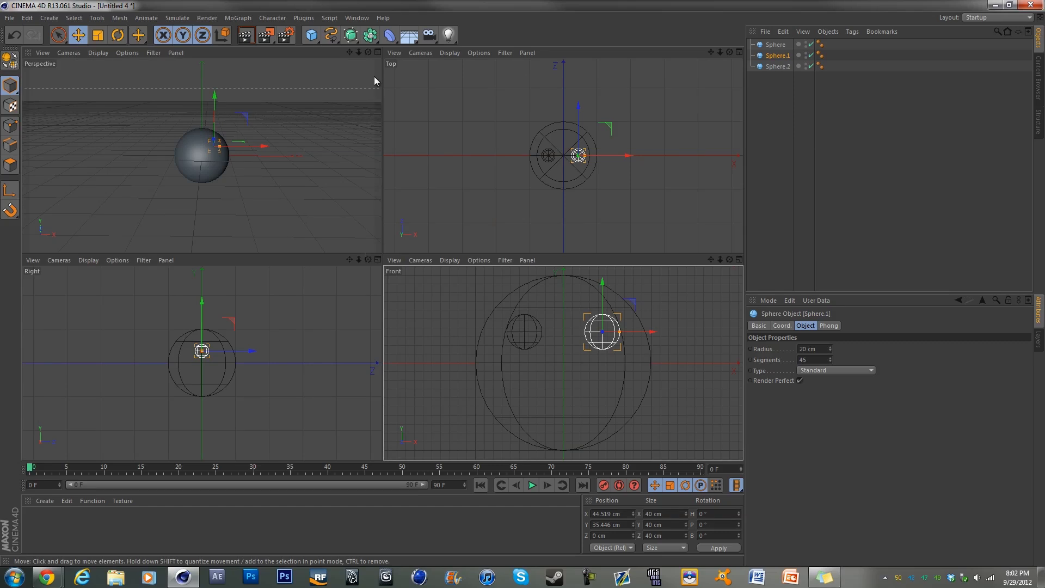
{"action": "left_click", "coordinate": [378, 52]}
Push Sphere.1 and Sphere.2 forward along Z so they bulge from the head's front.
{"action": "left_click", "coordinate": [776, 67], "text": "ctrl"}
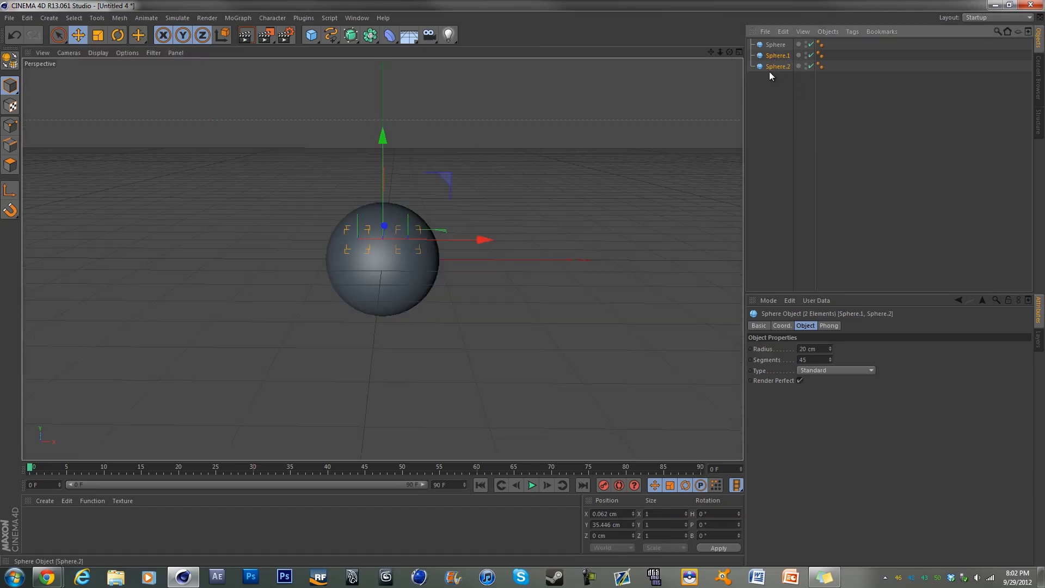
{"action": "left_click_drag", "start_coordinate": [384, 226], "coordinate": [388, 234]}
{"action": "left_click", "coordinate": [781, 195]}
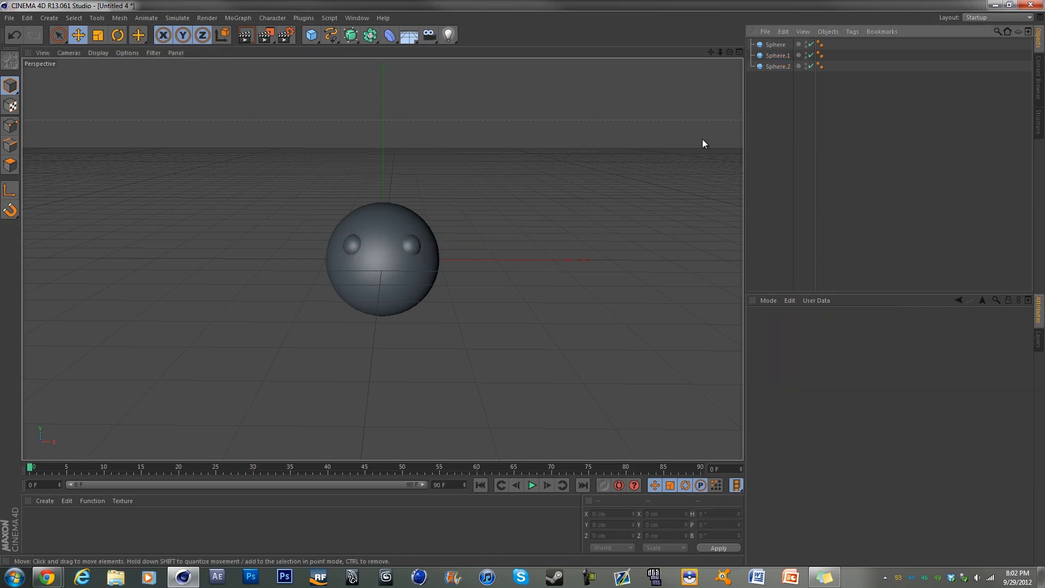
{"action": "left_click", "coordinate": [775, 56]}
{"action": "left_click", "coordinate": [775, 66], "text": "shift"}
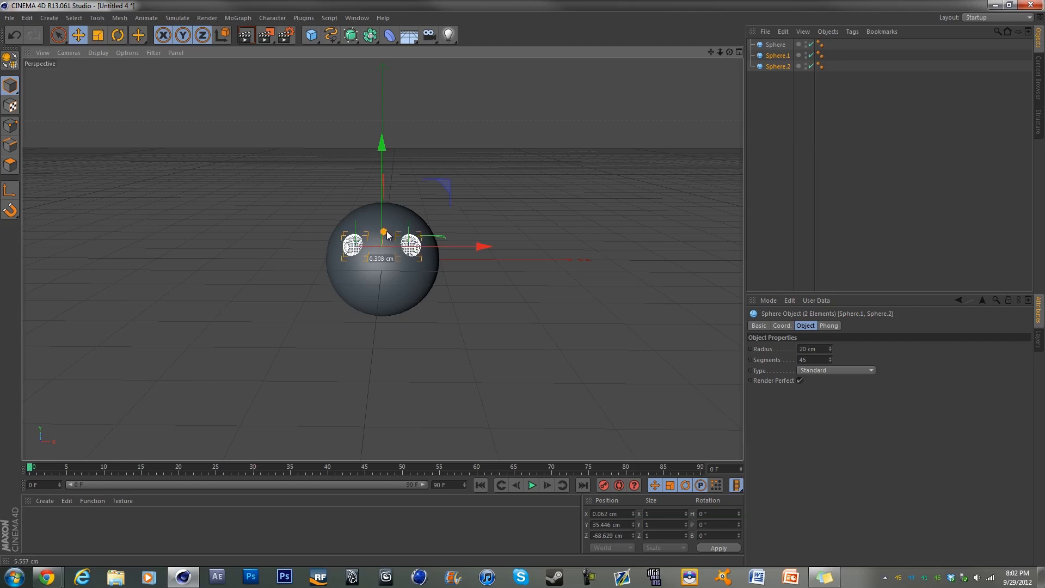
{"action": "left_click", "coordinate": [700, 226]}
{"action": "mouse_move", "coordinate": [728, 53]}
{"action": "left_mouse_down"}
{"action": "mouse_move", "coordinate": [525, 290]}
{"action": "mouse_move", "coordinate": [721, 52]}
{"action": "mouse_move", "coordinate": [524, 285]}
{"action": "mouse_move", "coordinate": [733, 55]}
{"action": "mouse_move", "coordinate": [533, 282]}
{"action": "mouse_move", "coordinate": [518, 282]}
{"action": "mouse_move", "coordinate": [729, 52]}
{"action": "left_mouse_up"}
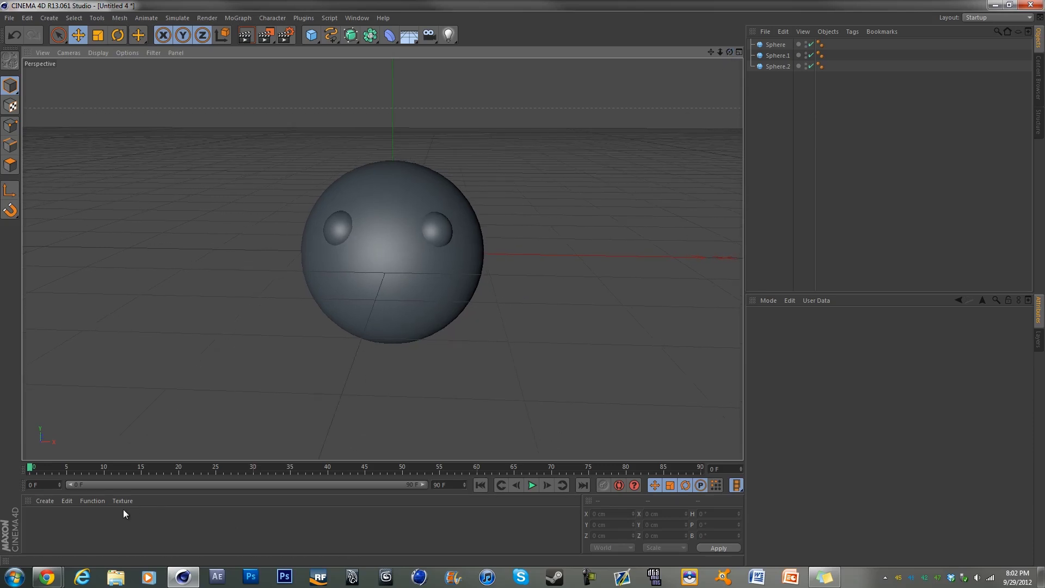
Create a new material, Mat, and open it in the Material Editor.
{"action": "double_click", "coordinate": [106, 526]}
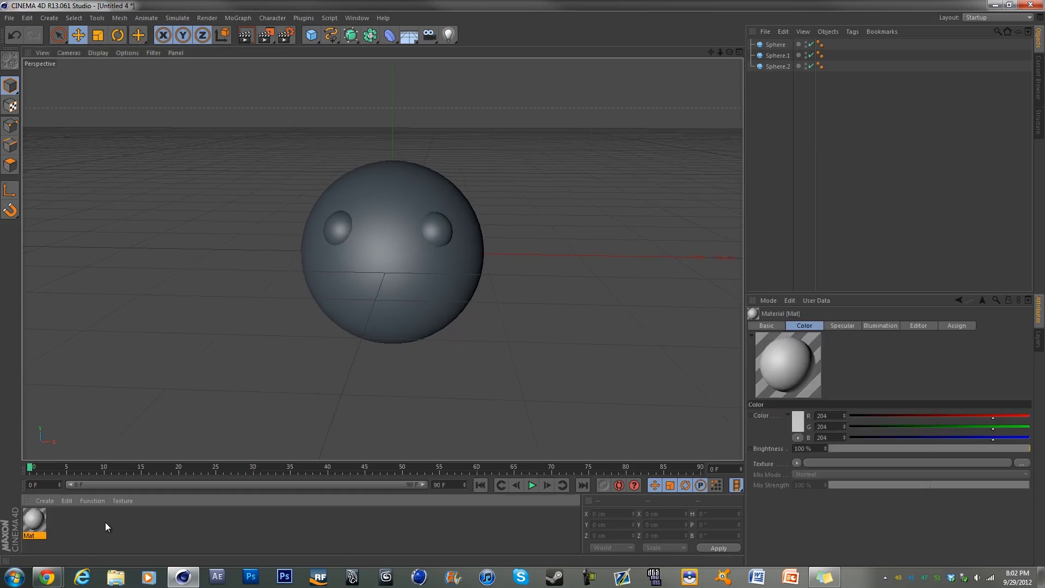
{"action": "double_click", "coordinate": [38, 523]}
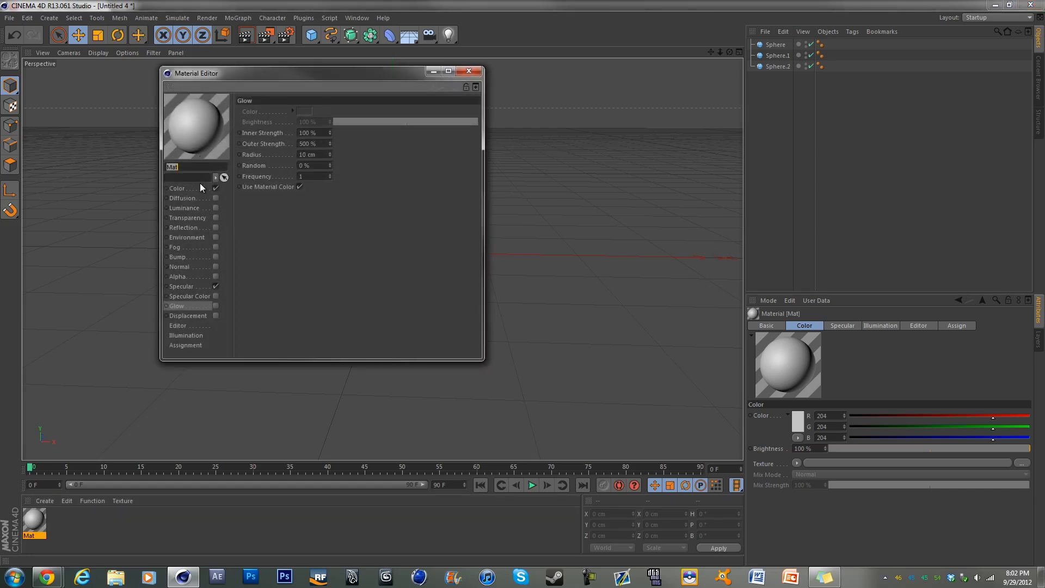
{"action": "mouse_move", "coordinate": [47, 577]}
{"action": "left_click", "coordinate": [191, 517]}
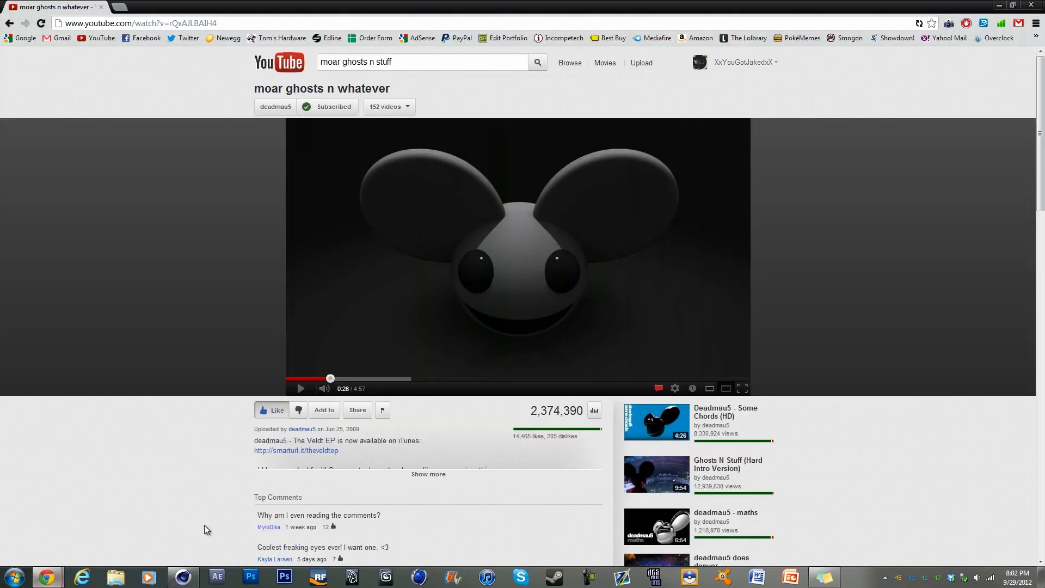
{"action": "left_click", "coordinate": [182, 577]}
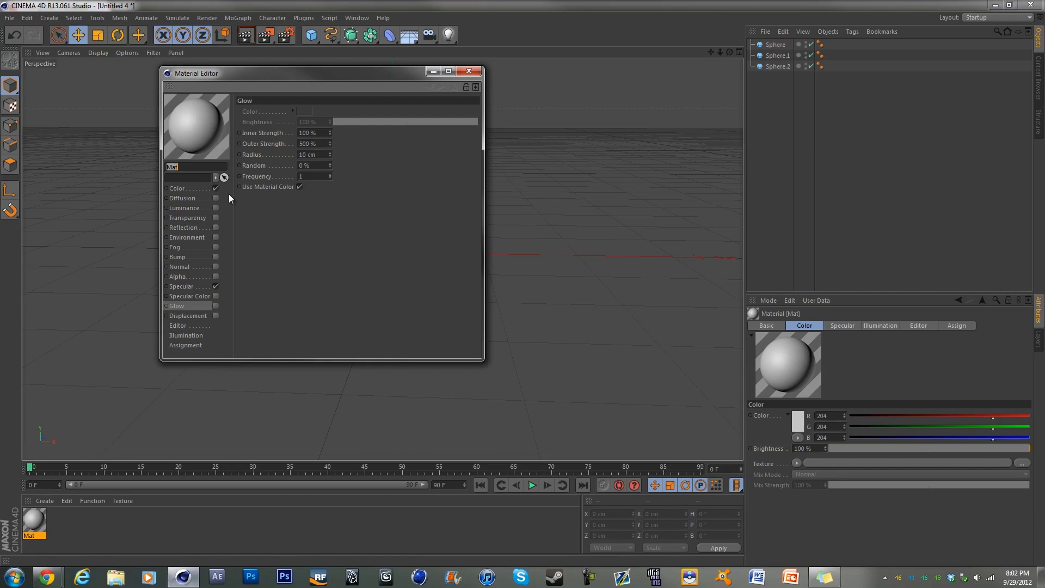
Set Mat's colour to dark grey (RGB 62) and apply it to the main Sphere.
{"action": "left_click", "coordinate": [185, 188]}
{"action": "left_click", "coordinate": [288, 121]}
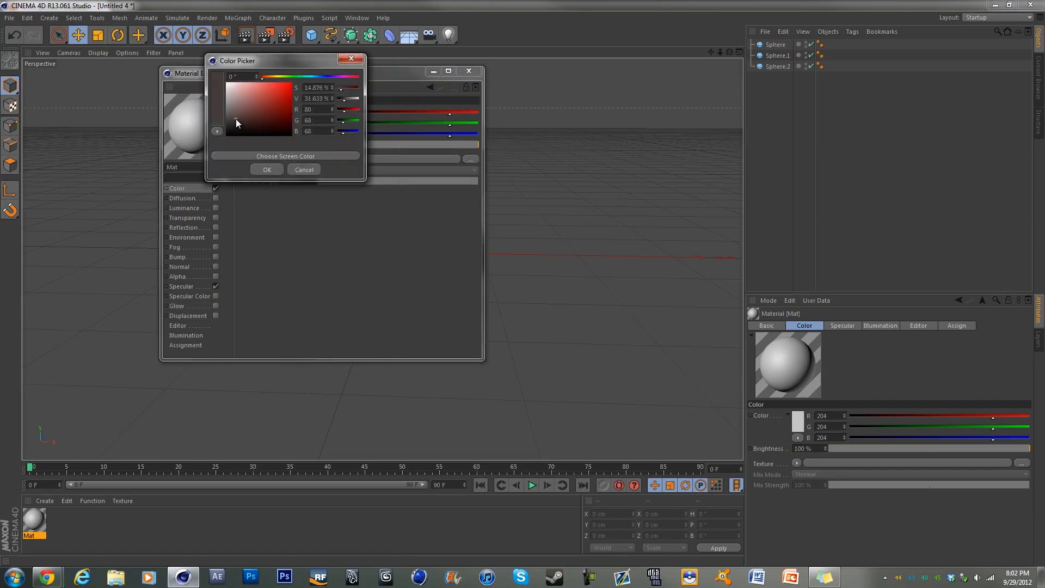
{"action": "left_click_drag", "start_coordinate": [216, 85], "coordinate": [215, 126]}
{"action": "left_click", "coordinate": [267, 170]}
{"action": "left_click", "coordinate": [469, 71]}
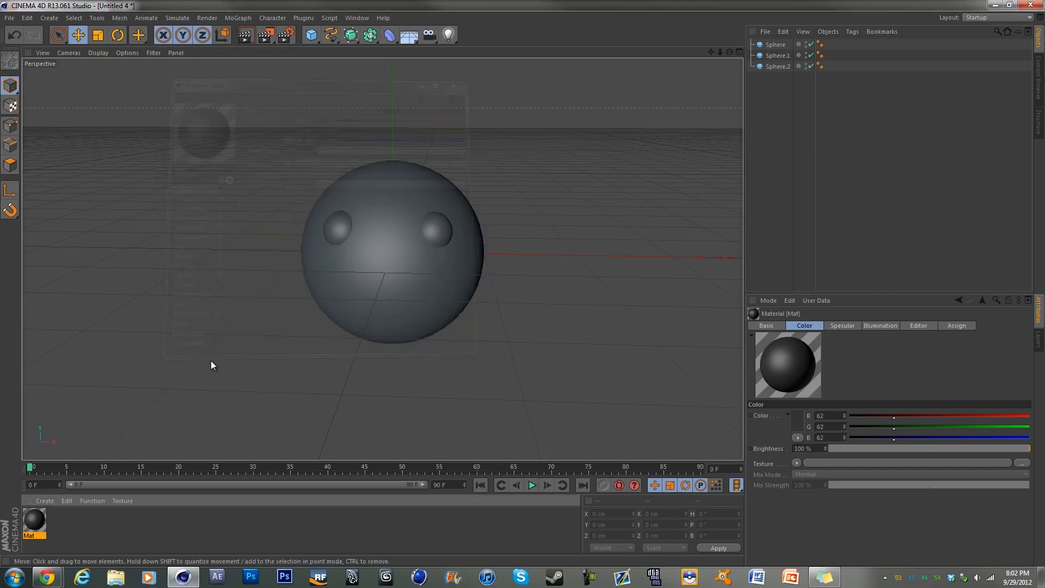
{"action": "left_click_drag", "start_coordinate": [34, 522], "coordinate": [360, 312]}
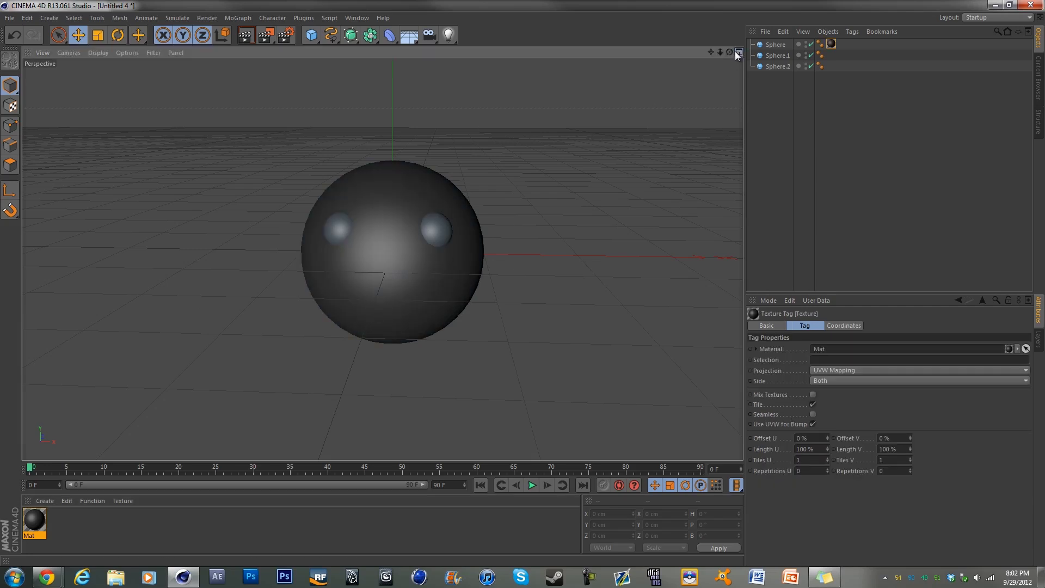
{"action": "left_click_drag", "start_coordinate": [729, 53], "coordinate": [523, 287]}
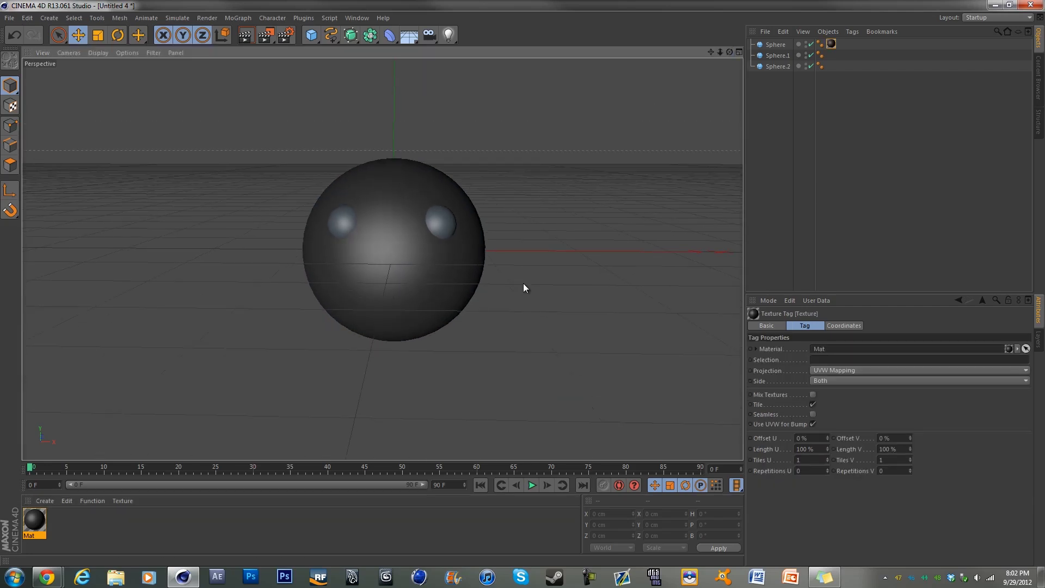
Create Mat.1 and set its colour to bright green, R89 G255 B0.
{"action": "double_click", "coordinate": [119, 514]}
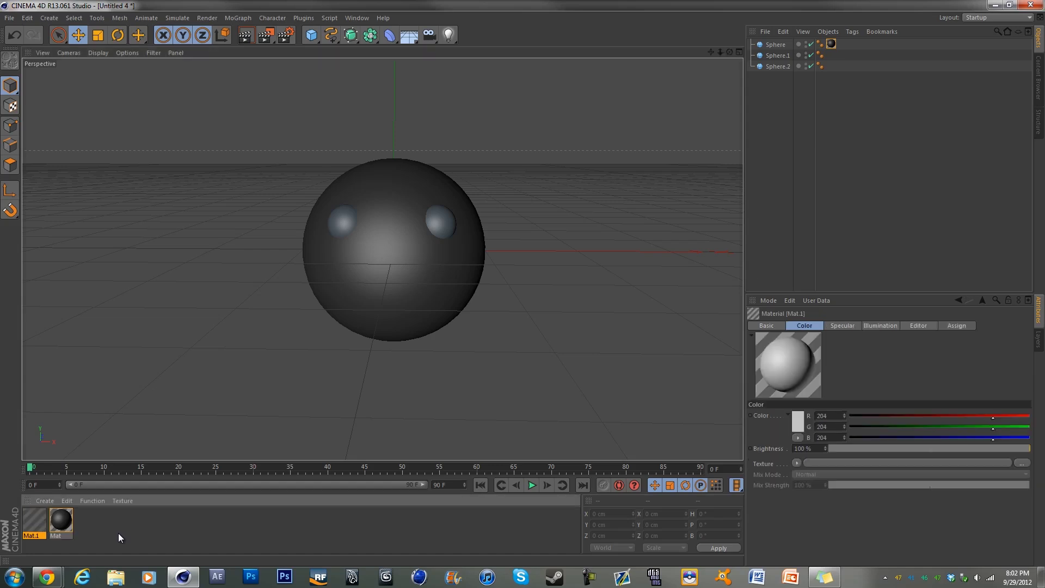
{"action": "double_click", "coordinate": [34, 524]}
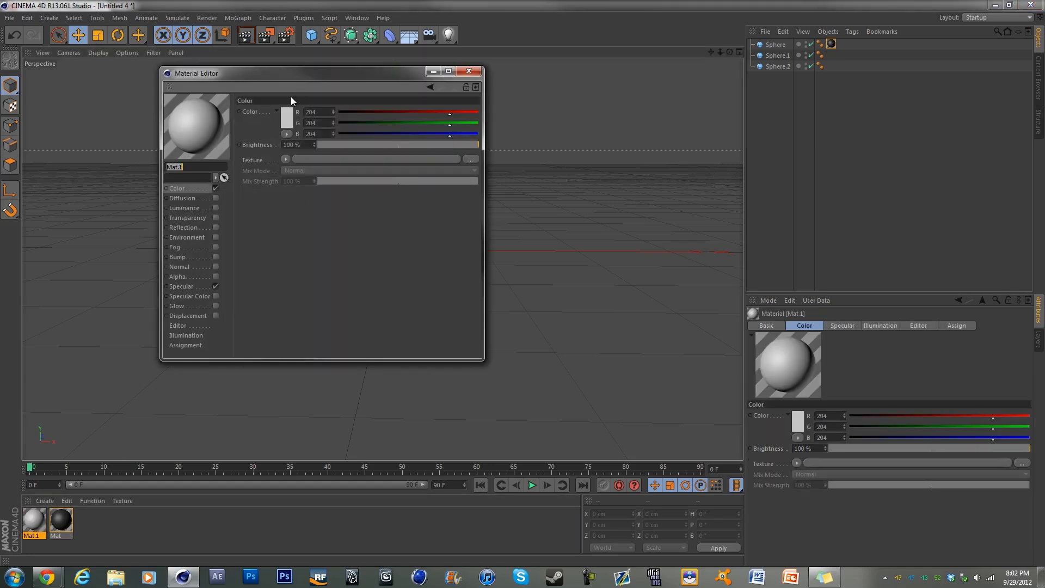
{"action": "left_click", "coordinate": [289, 113]}
{"action": "left_click_drag", "start_coordinate": [295, 73], "coordinate": [291, 70]}
{"action": "left_click", "coordinate": [294, 78]}
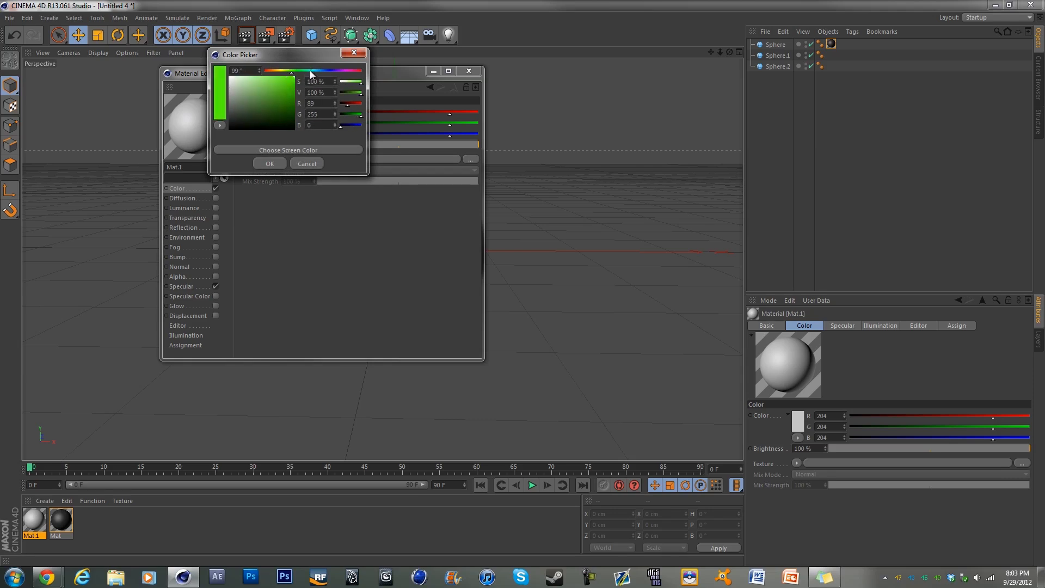
{"action": "left_click", "coordinate": [271, 164]}
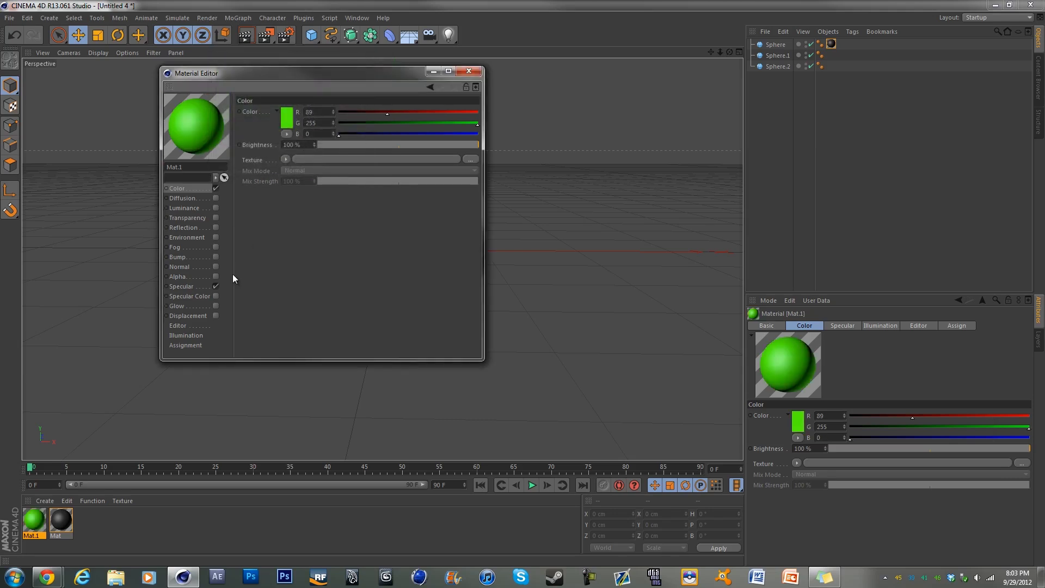
Enable Mat.1's Luminance channel with a softer green luminance colour.
{"action": "left_click", "coordinate": [216, 209]}
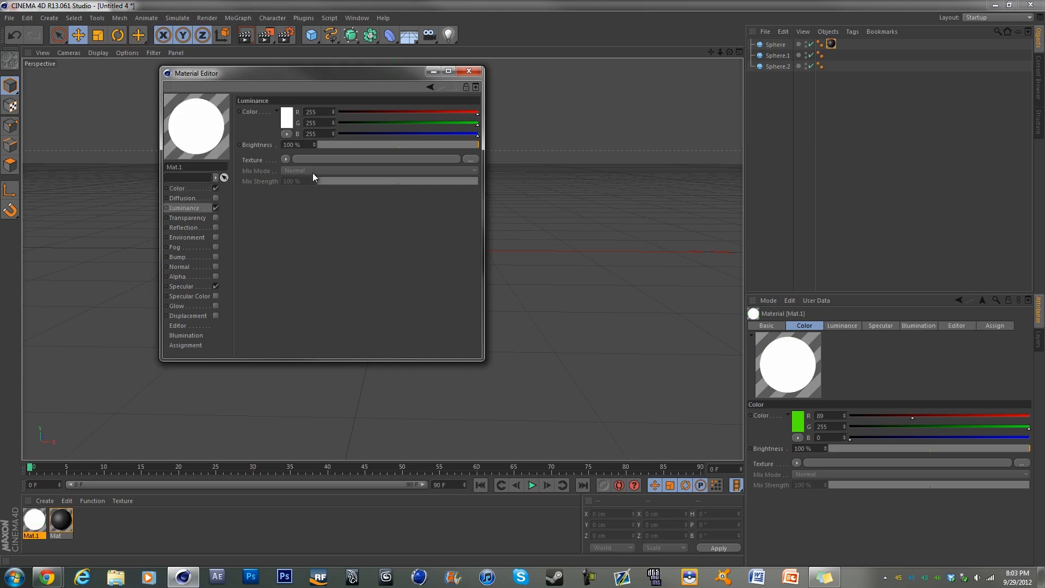
{"action": "left_click", "coordinate": [286, 117]}
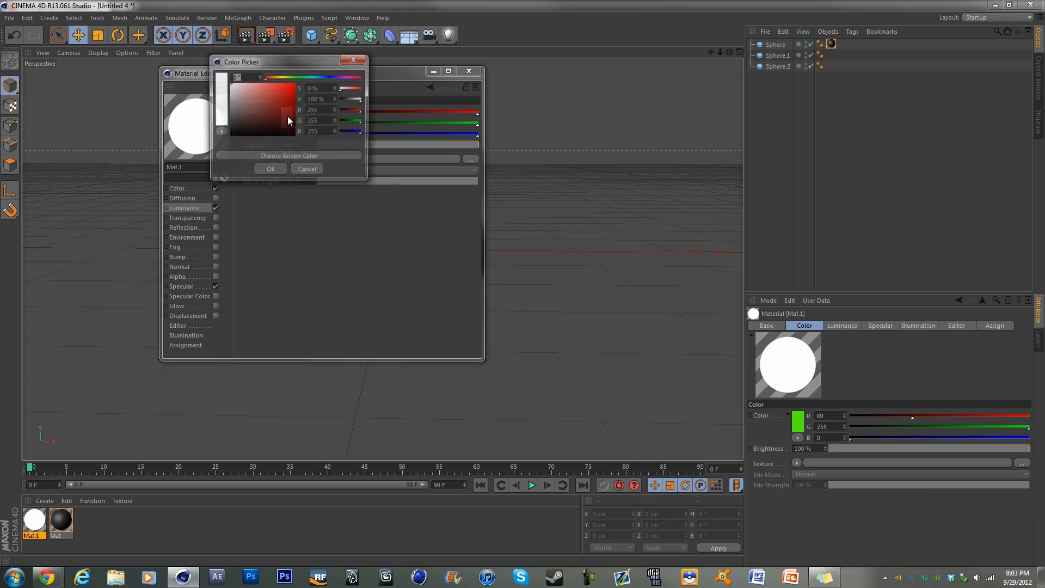
{"action": "left_click", "coordinate": [289, 77]}
{"action": "left_click_drag", "start_coordinate": [287, 77], "coordinate": [292, 76]}
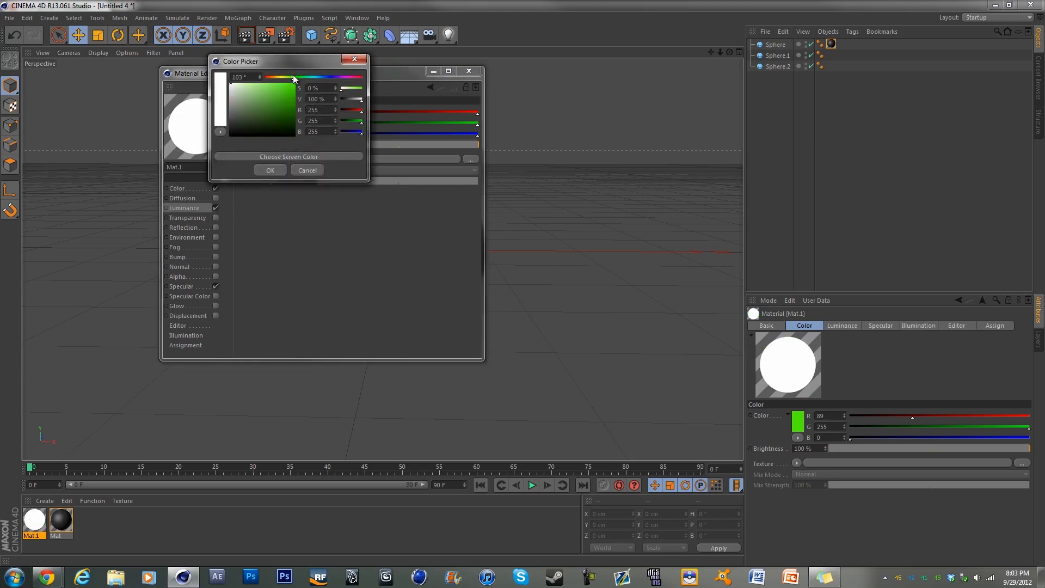
{"action": "left_click_drag", "start_coordinate": [263, 114], "coordinate": [262, 103]}
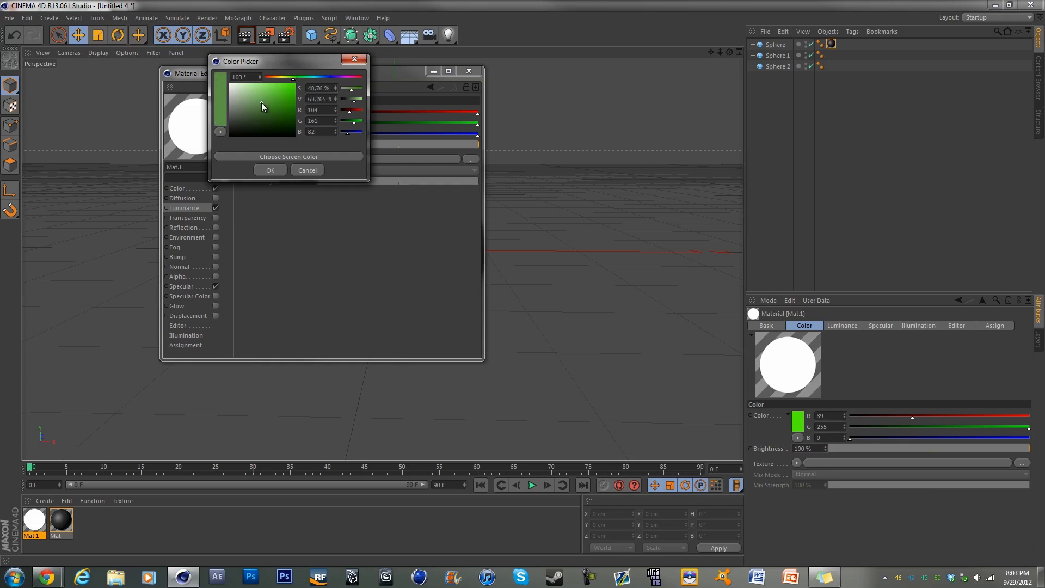
{"action": "left_click", "coordinate": [270, 170]}
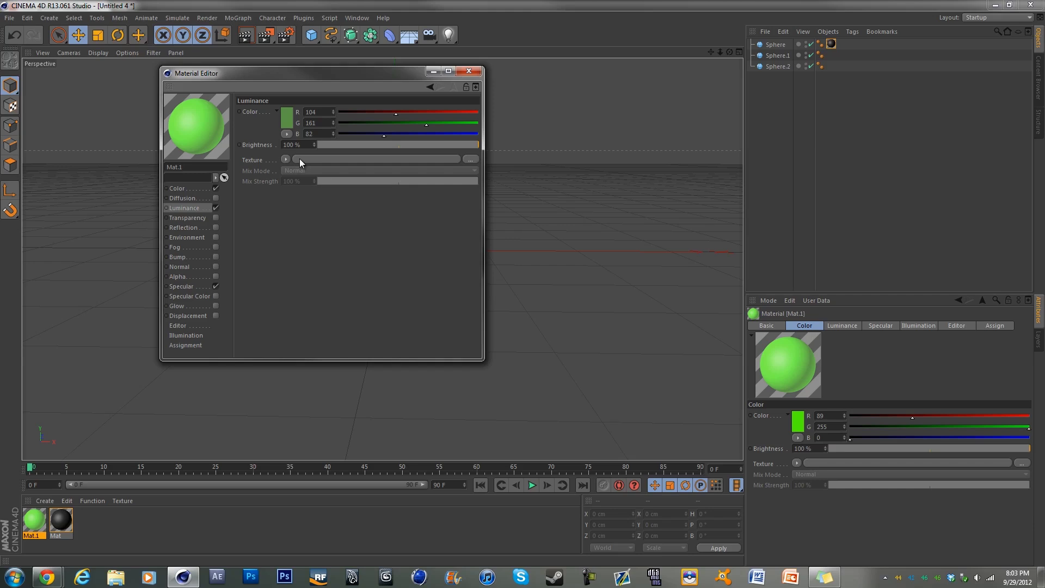
Use a Fresnel texture for the luminance with Mix Mode set to Multiply.
{"action": "left_click", "coordinate": [286, 159]}
{"action": "left_click", "coordinate": [304, 267]}
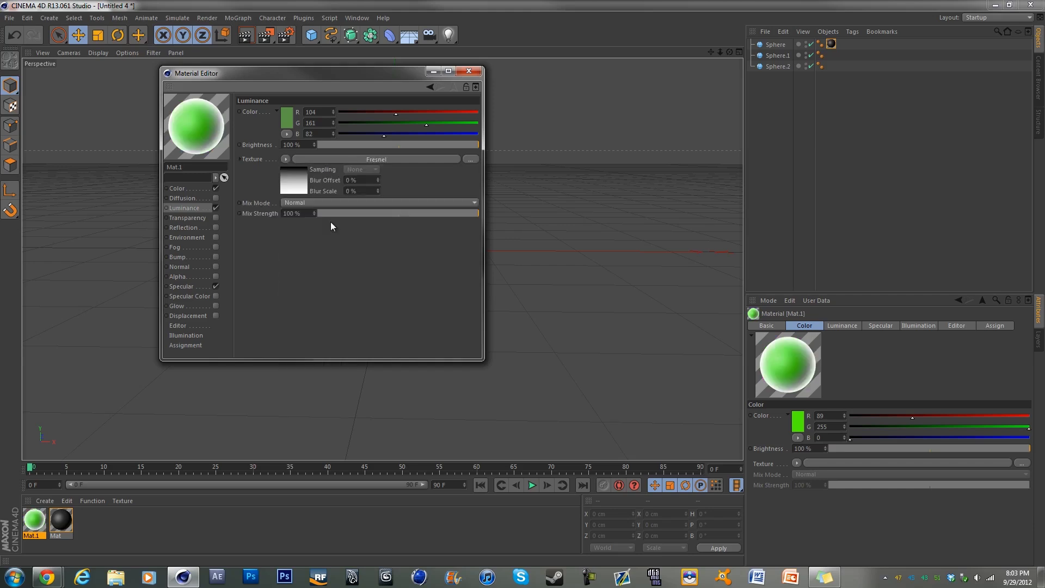
{"action": "left_click", "coordinate": [320, 201]}
{"action": "left_click", "coordinate": [301, 241]}
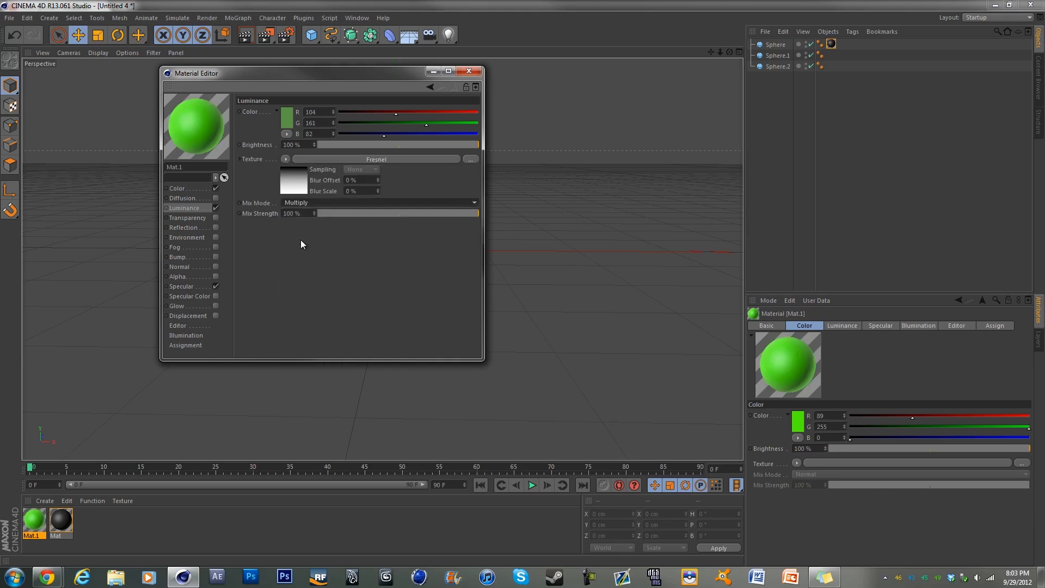
Set the Fresnel gradient knots to grey (RGB 83) and white, sliding the grey knot inward.
{"action": "left_click", "coordinate": [294, 182]}
{"action": "left_click", "coordinate": [298, 197]}
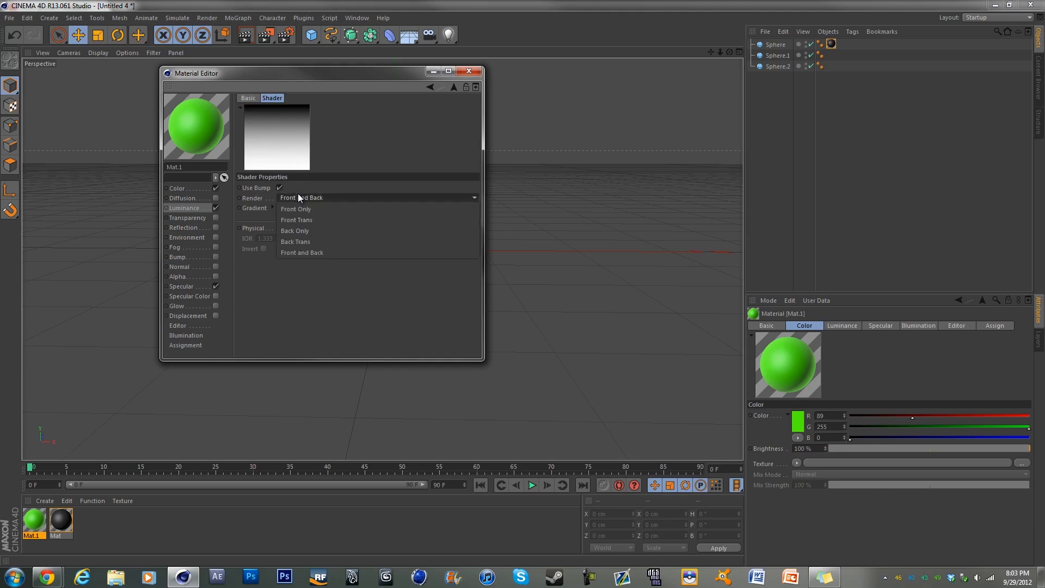
{"action": "left_click", "coordinate": [298, 194]}
{"action": "double_click", "coordinate": [279, 215]}
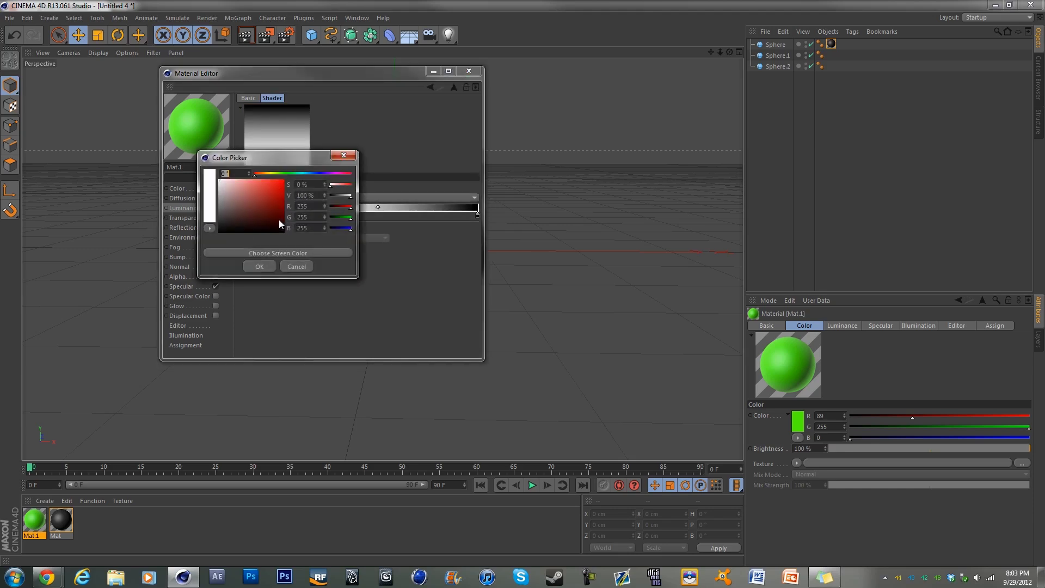
{"action": "left_click", "coordinate": [241, 214]}
{"action": "left_click_drag", "start_coordinate": [240, 214], "coordinate": [209, 217]}
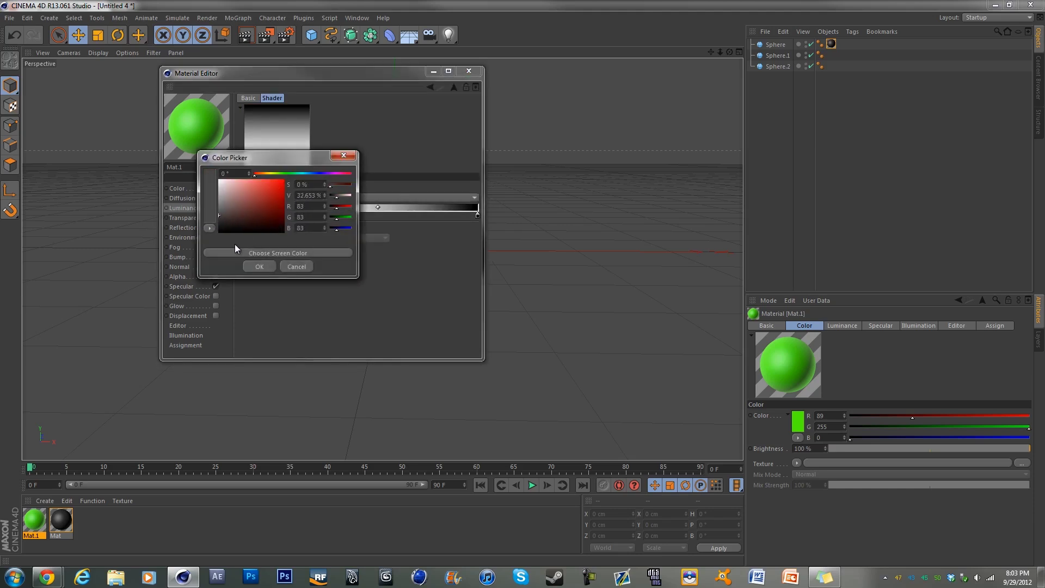
{"action": "left_click", "coordinate": [259, 266]}
{"action": "double_click", "coordinate": [477, 215]}
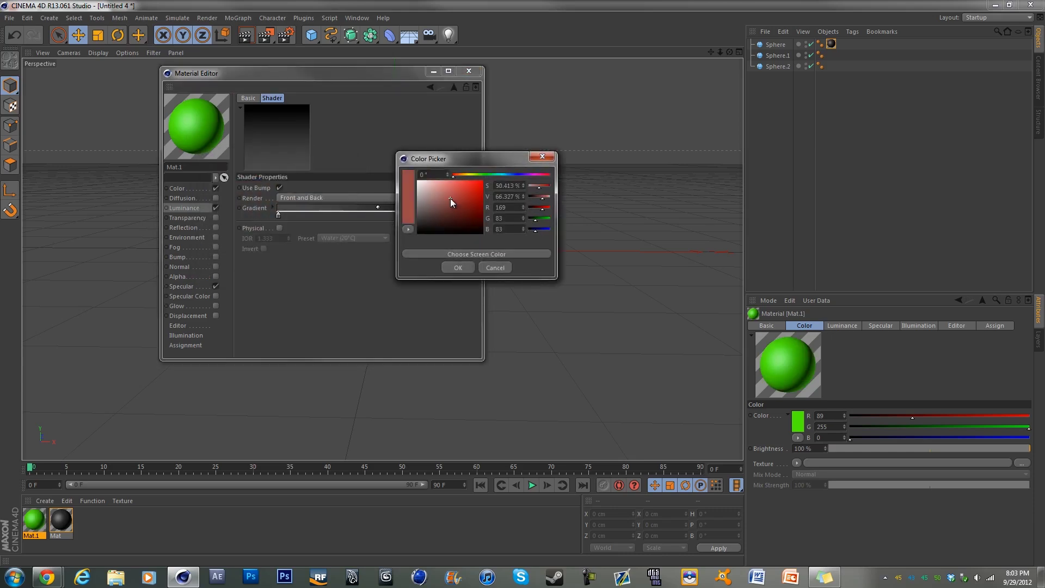
{"action": "left_click", "coordinate": [452, 266]}
{"action": "left_click_drag", "start_coordinate": [287, 217], "coordinate": [304, 214]}
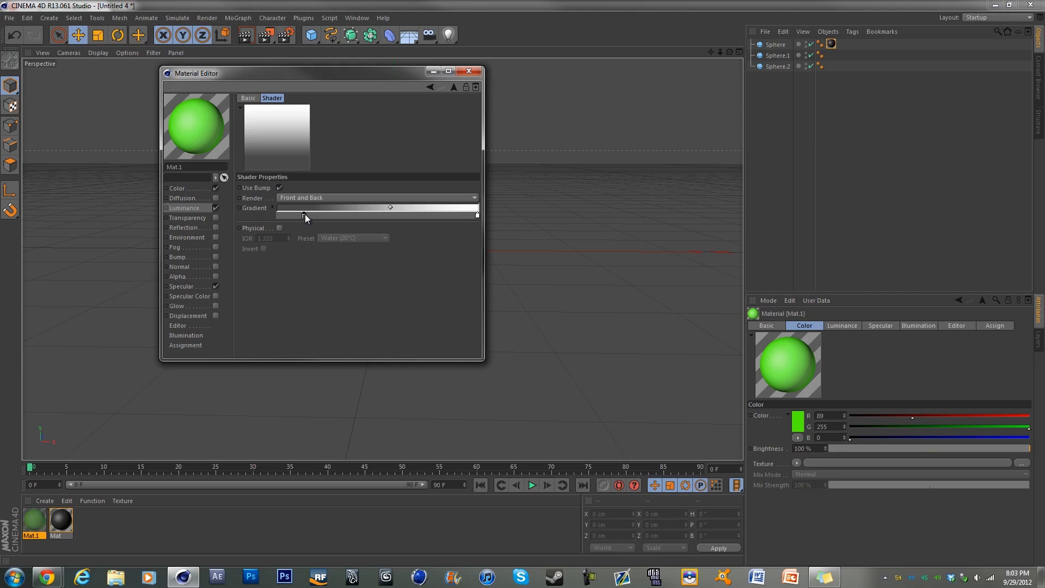
{"action": "left_click", "coordinate": [201, 207]}
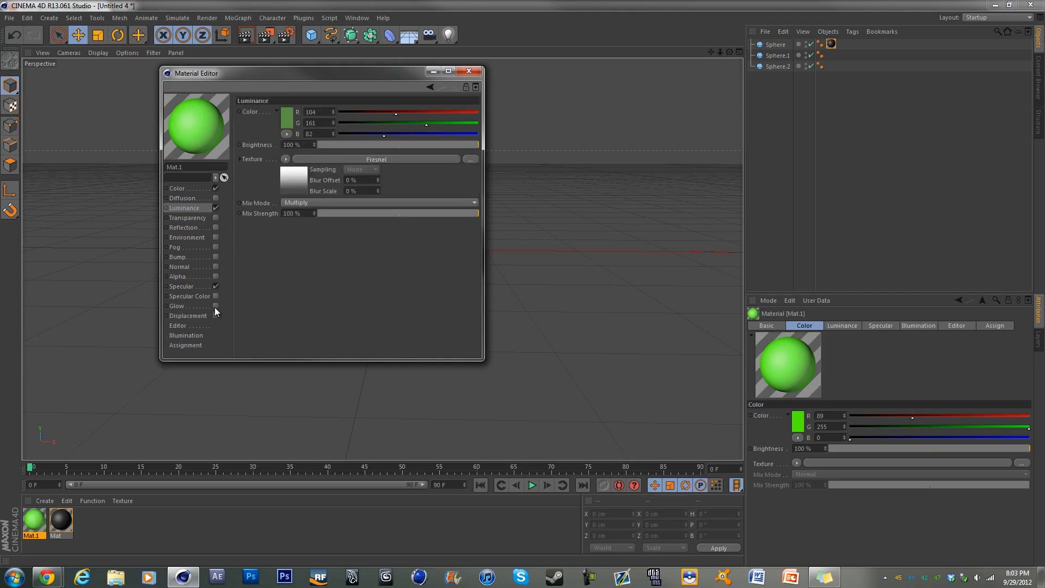
Enable Glow on Mat.1 with Inner Strength 70%, Outer Strength 50% and Radius 7 cm.
{"action": "left_click", "coordinate": [185, 305]}
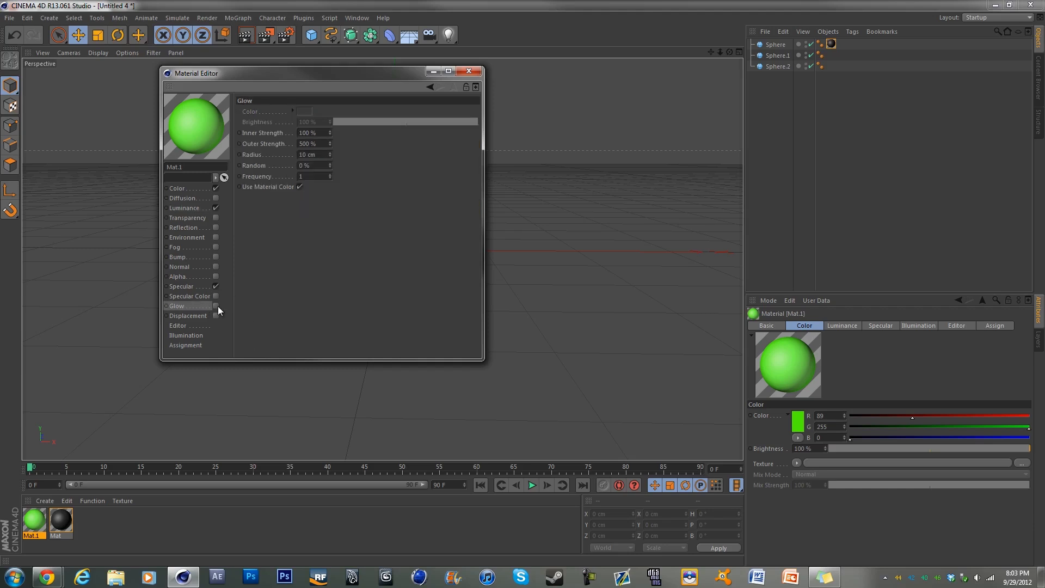
{"action": "left_click", "coordinate": [215, 305]}
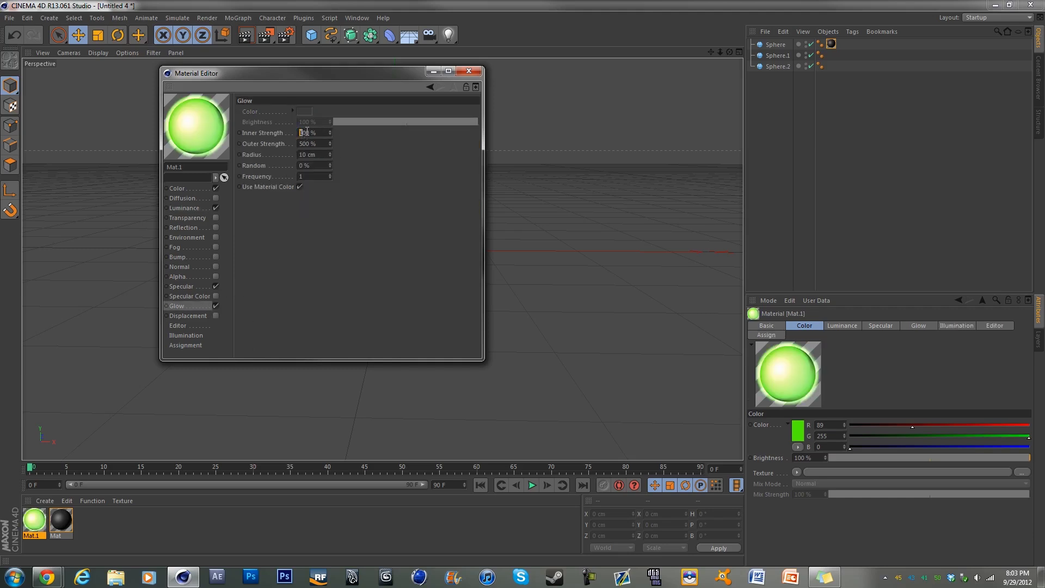
{"action": "type", "text": "70"}
{"action": "key", "text": "Return"}
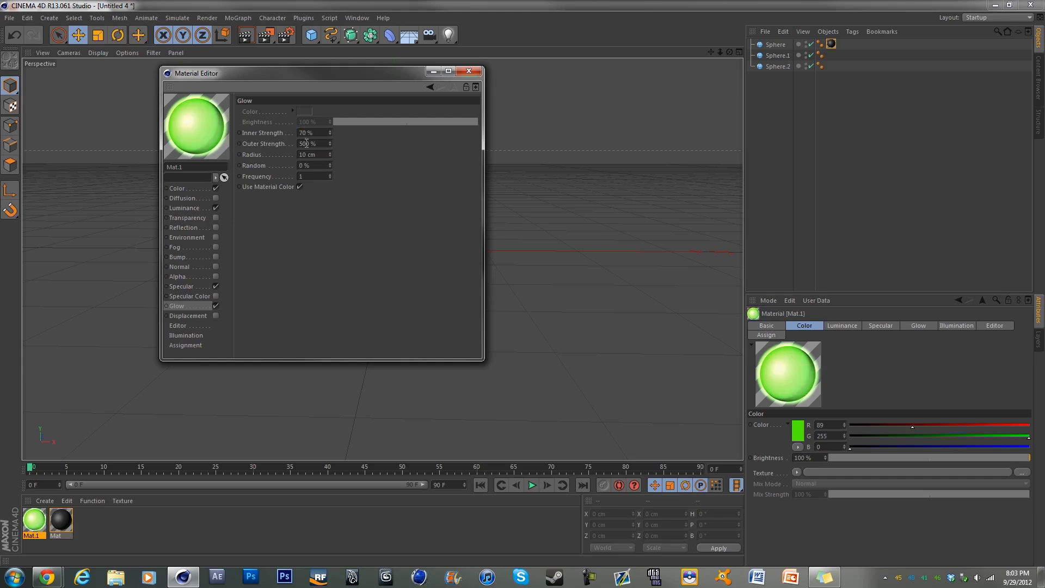
{"action": "double_click", "coordinate": [306, 143]}
{"action": "type", "text": "50"}
{"action": "key", "text": "Return"}
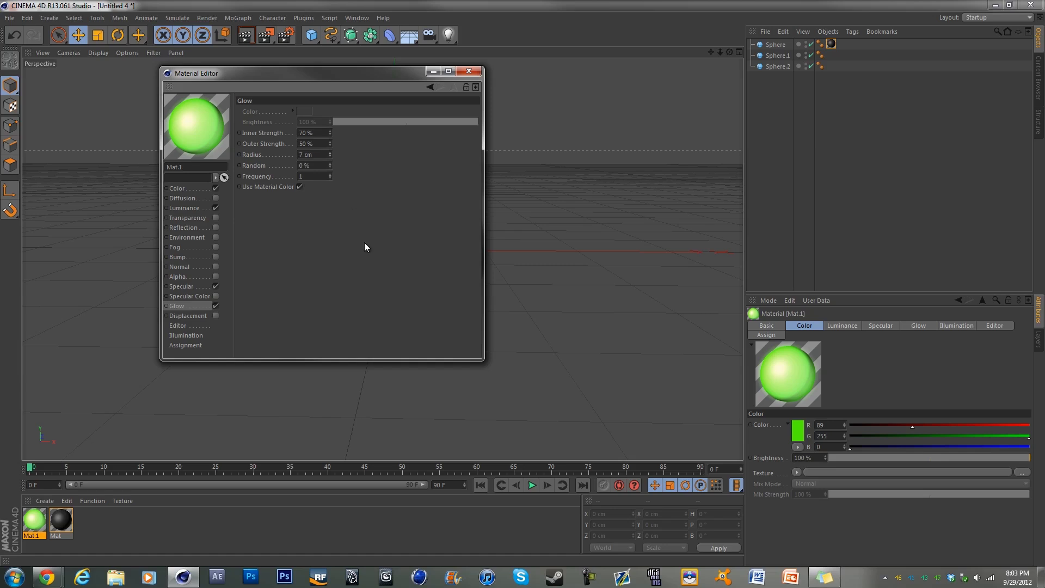
{"action": "left_click", "coordinate": [469, 72]}
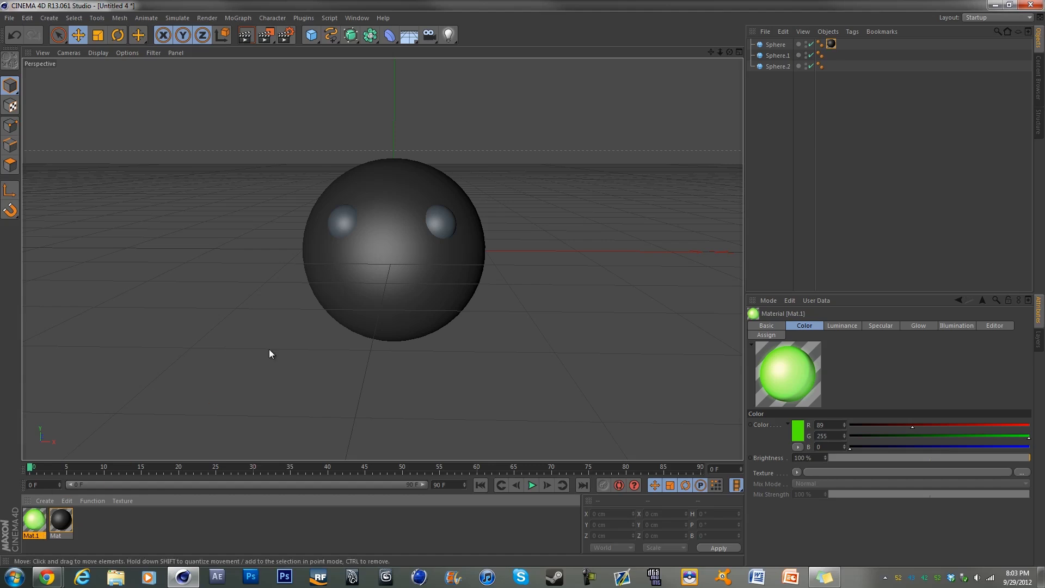
Apply Mat.1 to Sphere.2 and move the stray Mat.1 tag from the head Sphere to Sphere.1.
{"action": "left_click_drag", "start_coordinate": [32, 526], "coordinate": [349, 280]}
{"action": "left_click_drag", "start_coordinate": [346, 224], "coordinate": [347, 223]}
{"action": "left_click_drag", "start_coordinate": [34, 521], "coordinate": [347, 318]}
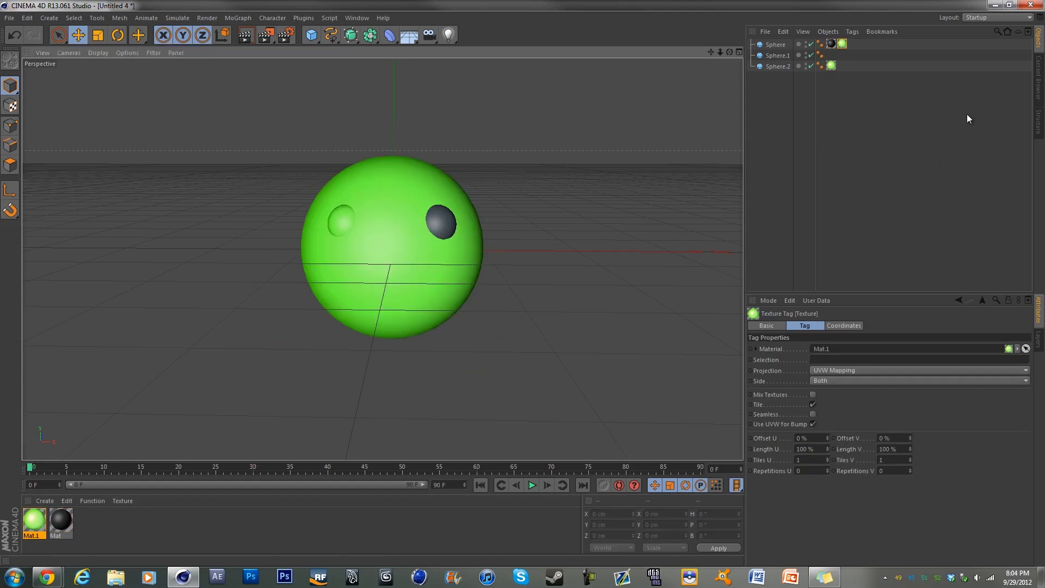
{"action": "left_click_drag", "start_coordinate": [842, 43], "coordinate": [837, 57]}
{"action": "left_click", "coordinate": [827, 188]}
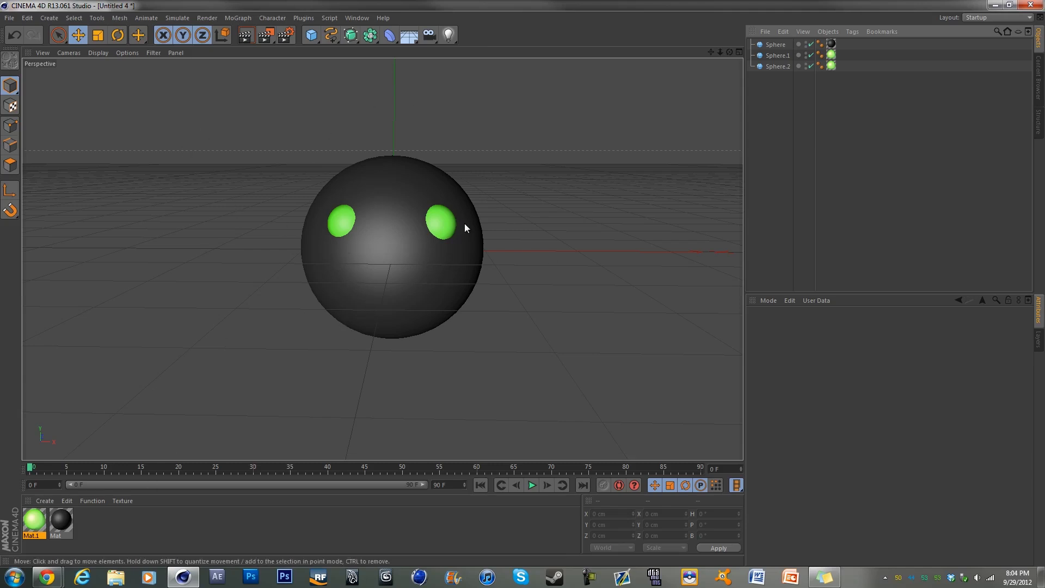
{"action": "left_click", "coordinate": [362, 18]}
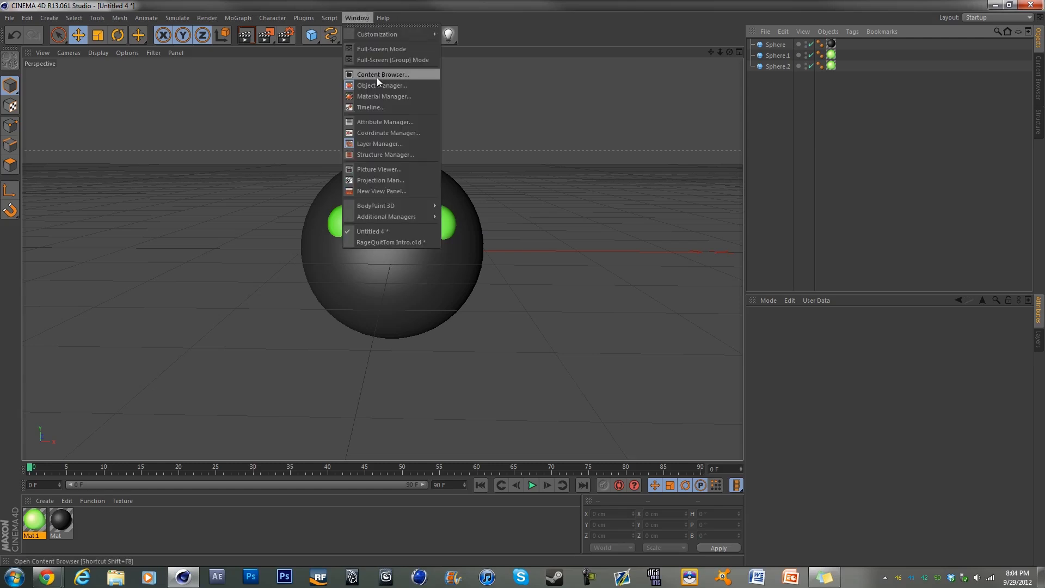
In the Content Browser, navigate to Presets > Visualize > Materials > Miscellaneous.
{"action": "left_click", "coordinate": [376, 77]}
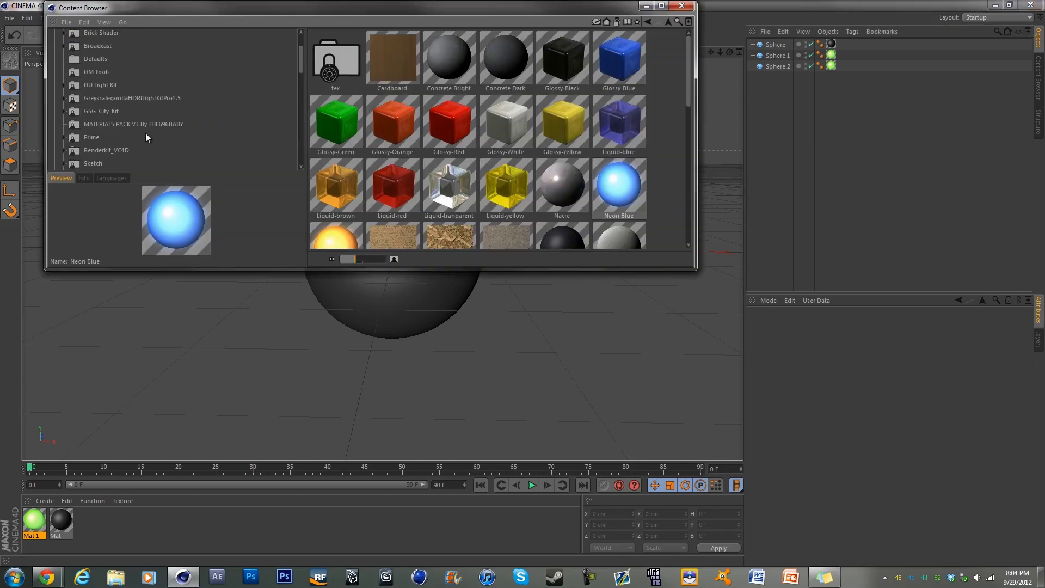
{"action": "scroll", "coordinate": [93, 123], "scroll_direction": "down", "scroll_amount": 5}
{"action": "scroll", "coordinate": [66, 123], "scroll_direction": "up", "scroll_amount": 5}
{"action": "left_click", "coordinate": [55, 61]}
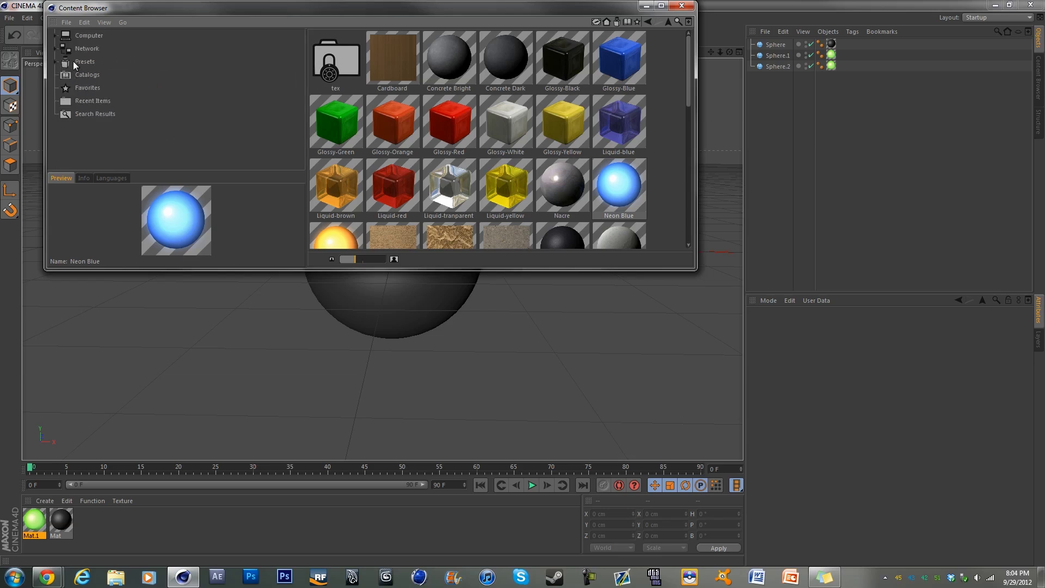
{"action": "left_click", "coordinate": [55, 61]}
{"action": "scroll", "coordinate": [77, 71], "scroll_direction": "down", "scroll_amount": 5}
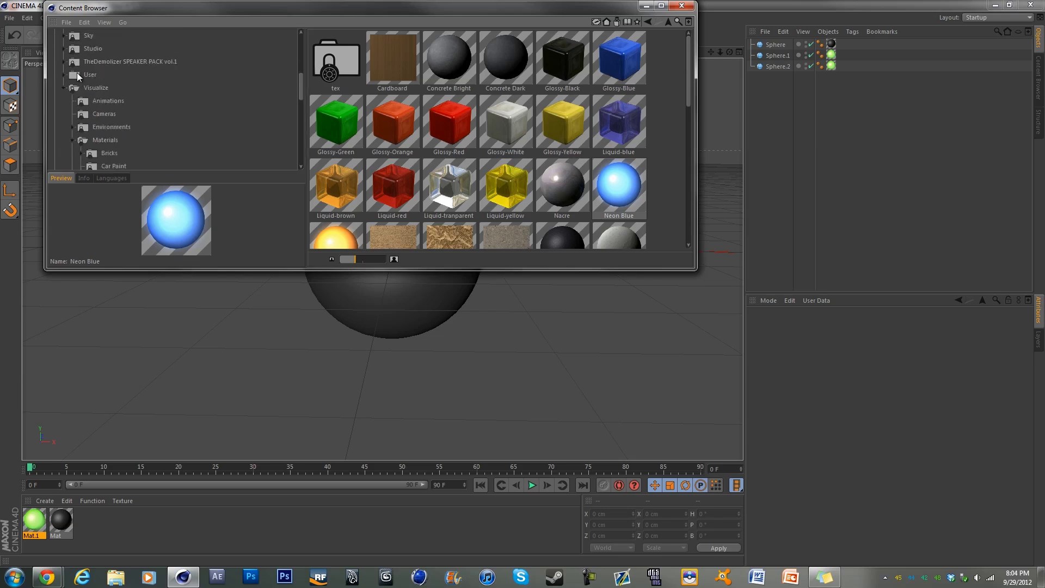
{"action": "left_click", "coordinate": [86, 87]}
{"action": "left_click", "coordinate": [105, 74]}
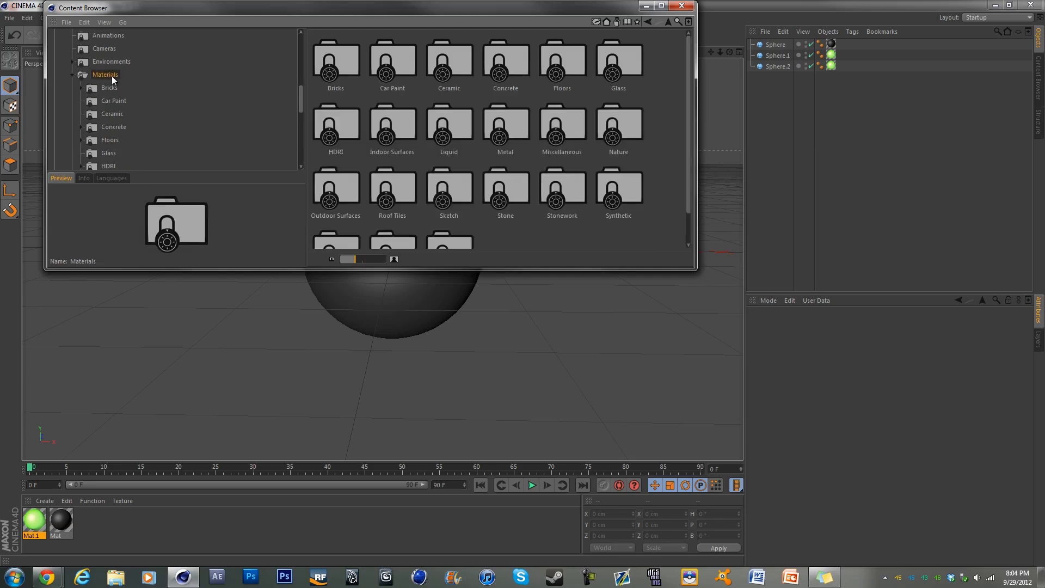
{"action": "scroll", "coordinate": [143, 76], "scroll_direction": "down", "scroll_amount": 3}
{"action": "left_click", "coordinate": [114, 88]}
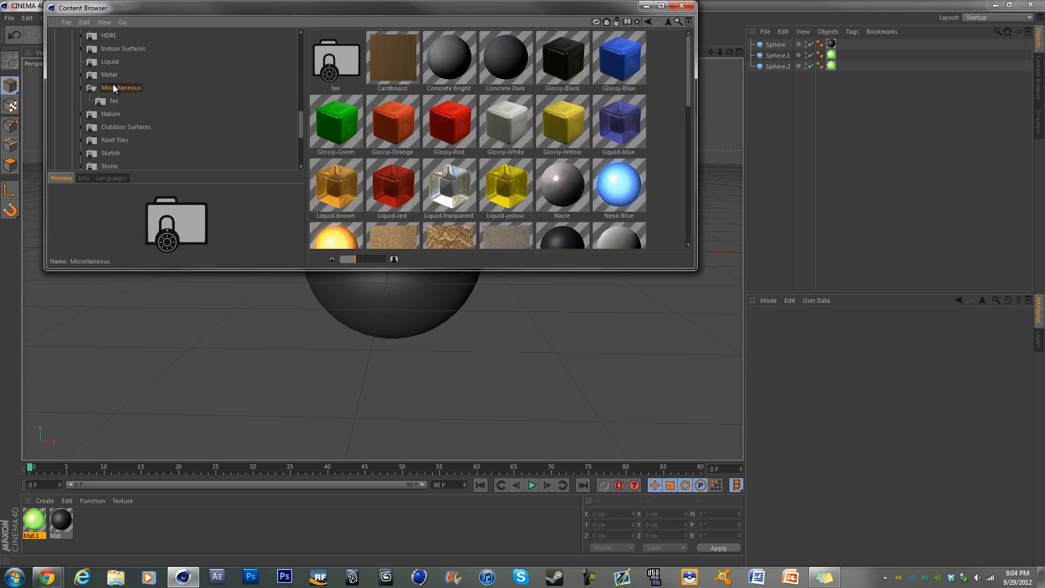
Preview the Neon Blue and Neon Orange materials, collapse Visualize and close the Content Browser.
{"action": "left_click", "coordinate": [616, 184]}
{"action": "scroll", "coordinate": [354, 210], "scroll_direction": "down", "scroll_amount": 1}
{"action": "left_click", "coordinate": [338, 165]}
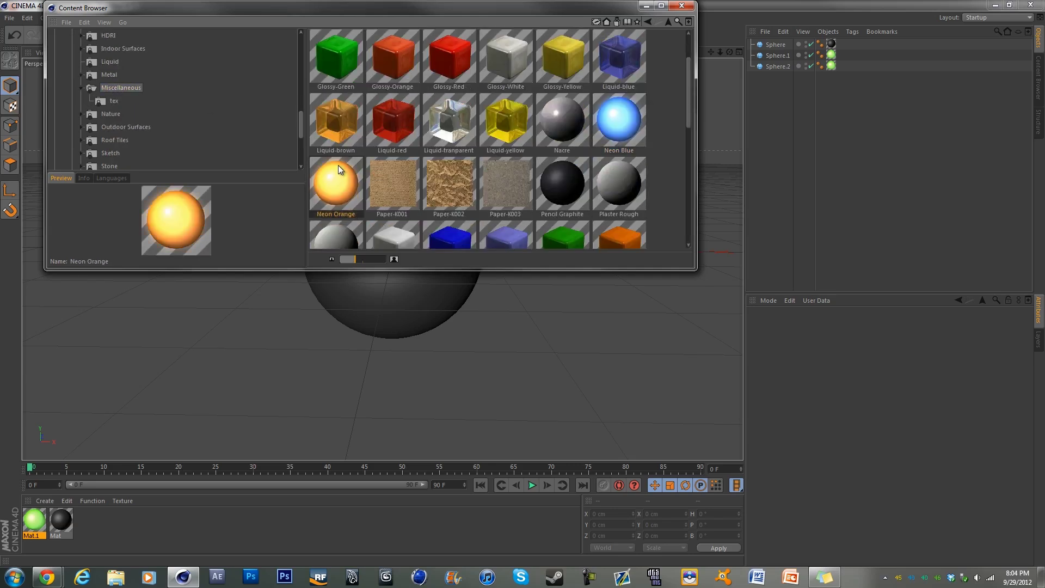
{"action": "scroll", "coordinate": [381, 158], "scroll_direction": "down", "scroll_amount": 4}
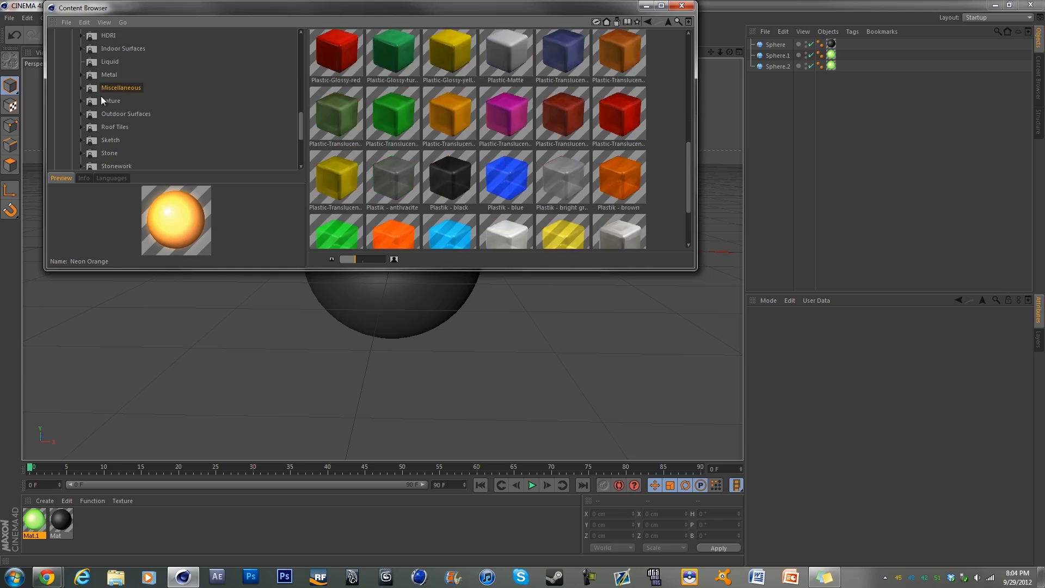
{"action": "scroll", "coordinate": [102, 95], "scroll_direction": "up", "scroll_amount": 3}
{"action": "left_click", "coordinate": [67, 84]}
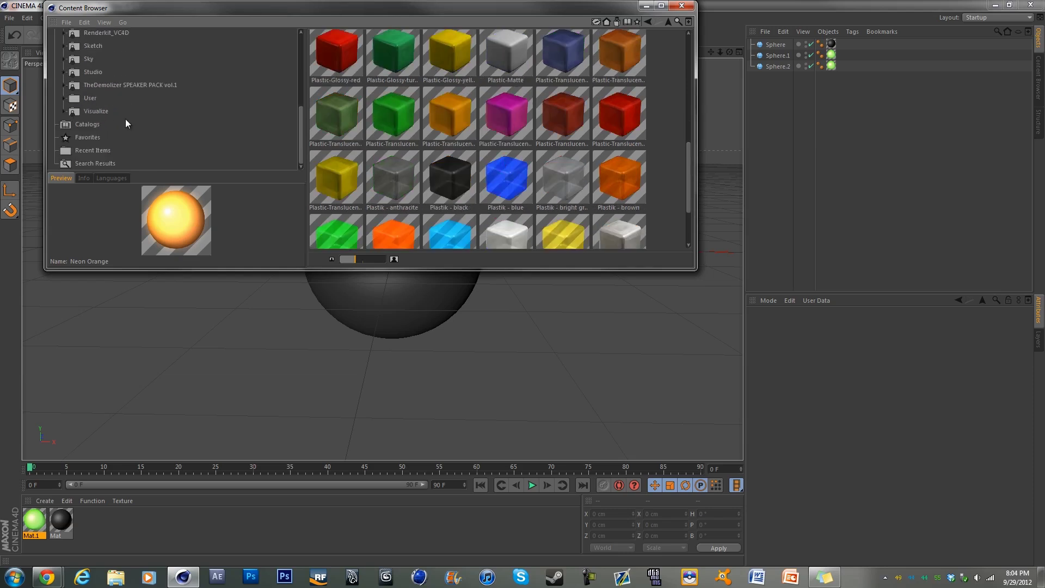
{"action": "scroll", "coordinate": [131, 117], "scroll_direction": "up", "scroll_amount": 5}
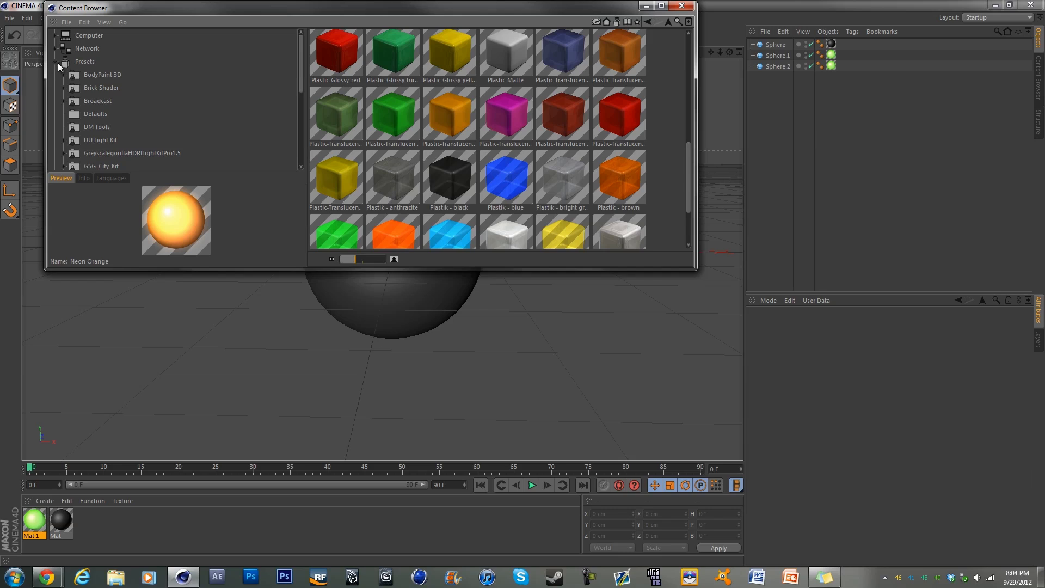
{"action": "left_click", "coordinate": [681, 6]}
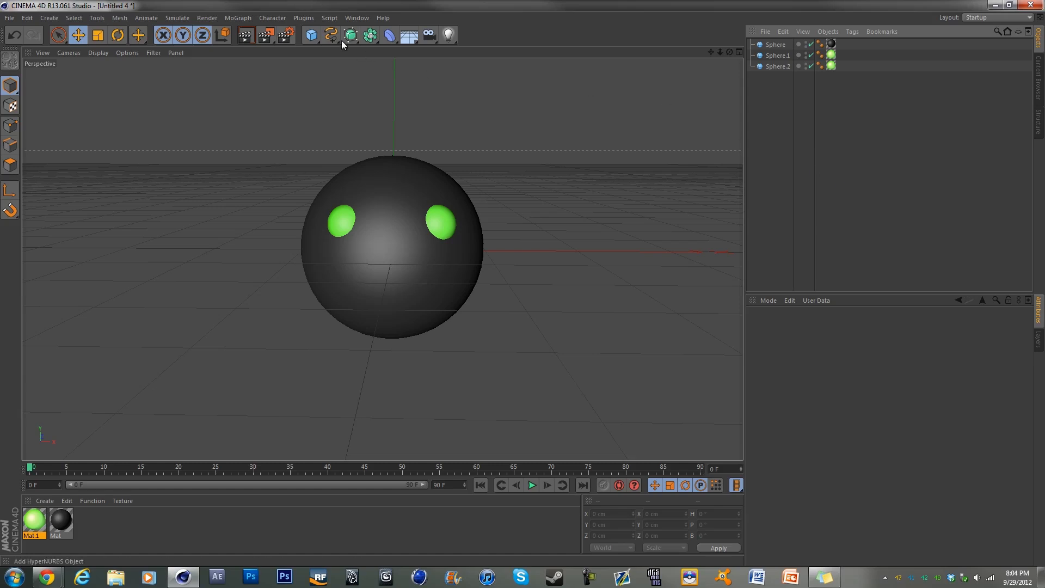
Add a Null object with an XPresso tag and minimize the XPresso editor.
{"action": "left_click_drag", "start_coordinate": [311, 36], "coordinate": [340, 51]}
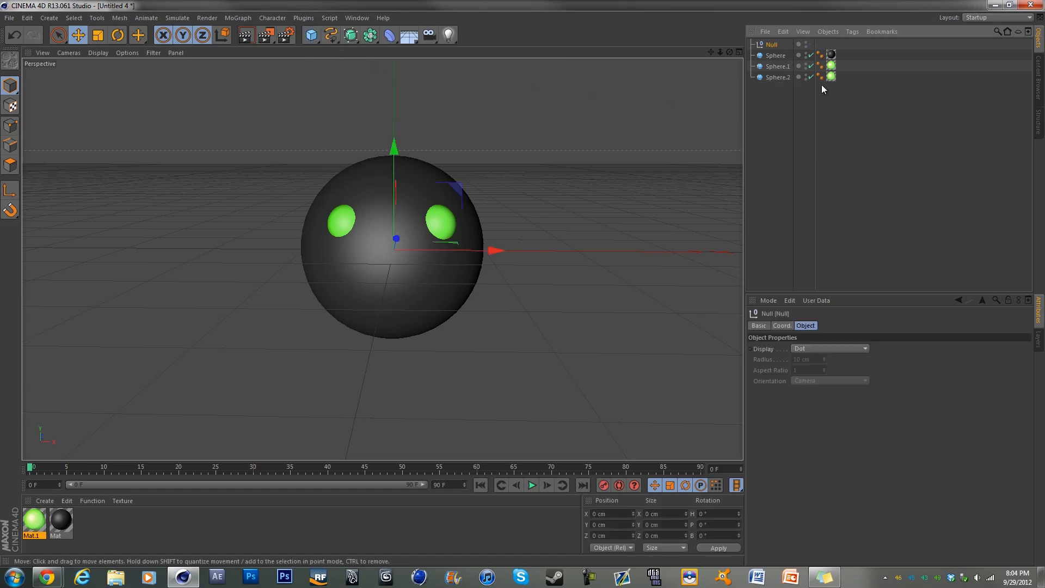
{"action": "right_click", "coordinate": [767, 48]}
{"action": "mouse_move", "coordinate": [785, 55]}
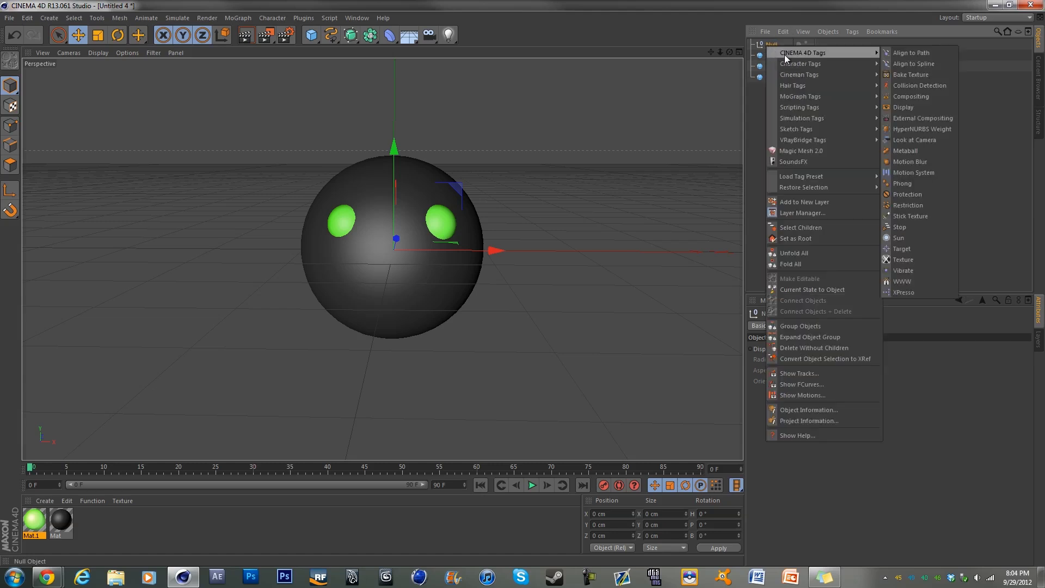
{"action": "left_click", "coordinate": [903, 292]}
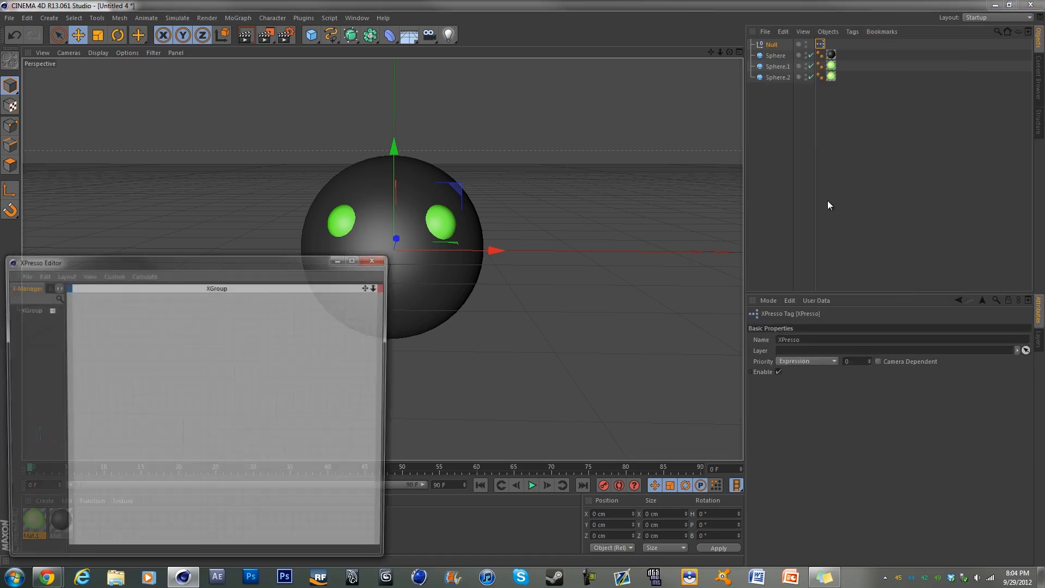
{"action": "left_click_drag", "start_coordinate": [322, 266], "coordinate": [398, 212]}
{"action": "left_click", "coordinate": [424, 210]}
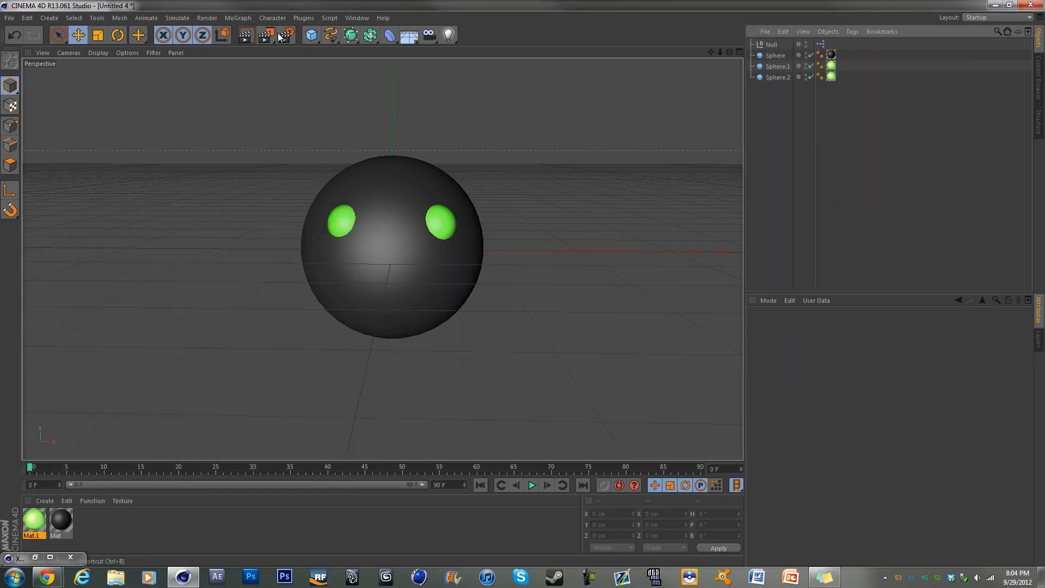
Add a MoGraph Sound effector and open its Sound File browser.
{"action": "left_click", "coordinate": [244, 19]}
{"action": "mouse_move", "coordinate": [254, 37]}
{"action": "left_click", "coordinate": [326, 140]}
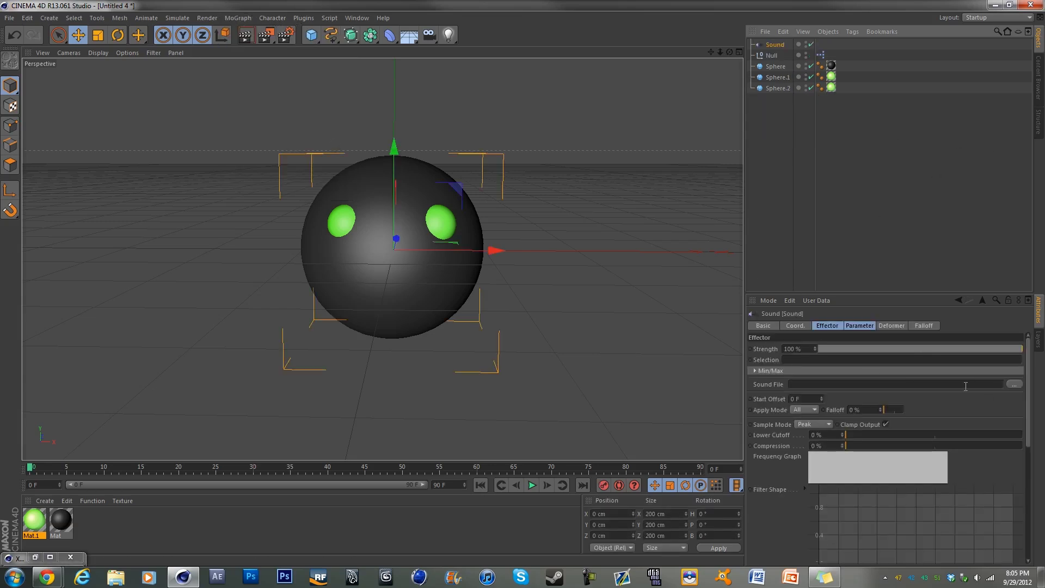
{"action": "left_click", "coordinate": [759, 384]}
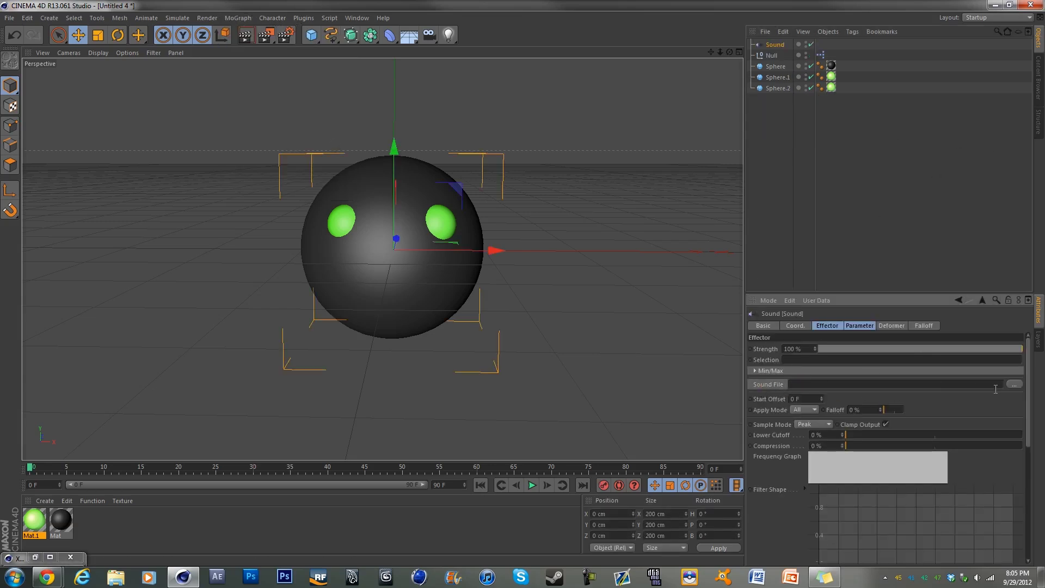
{"action": "left_click", "coordinate": [1013, 384]}
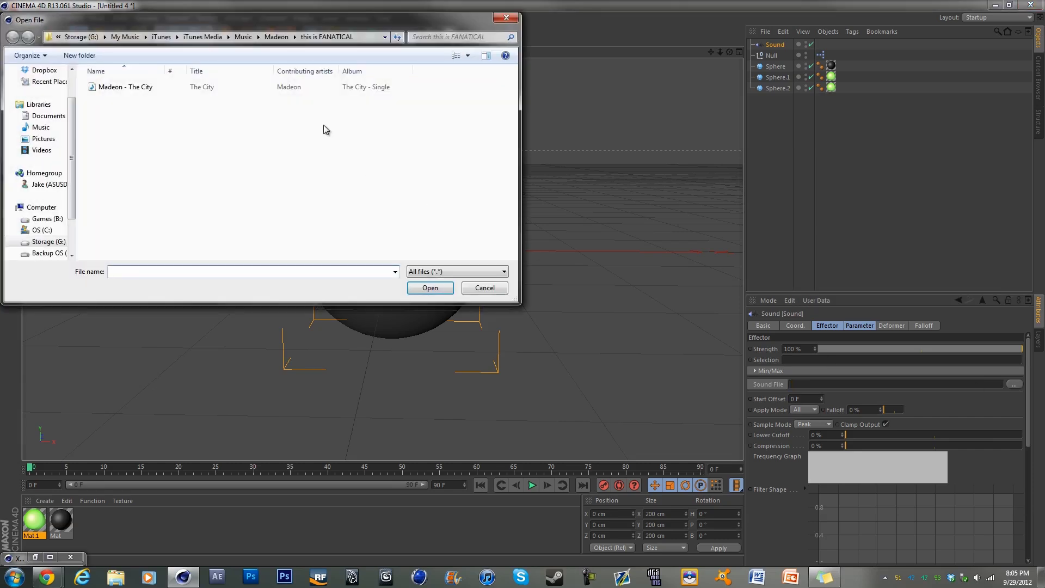
Select 'Madeon - The City' in the Open File dialog and load it as the sound file.
{"action": "left_click", "coordinate": [113, 88]}
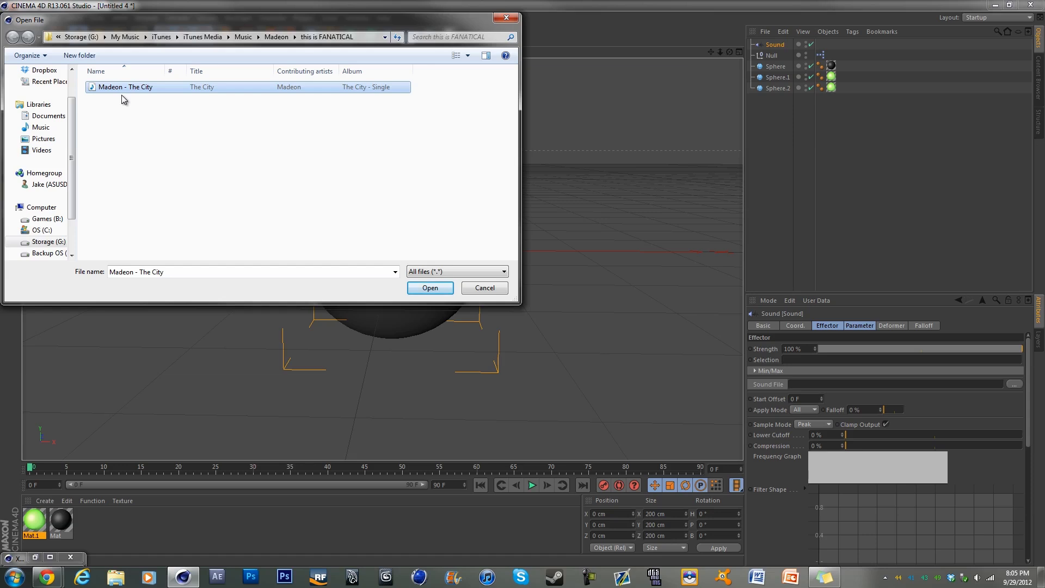
{"action": "double_click", "coordinate": [131, 88]}
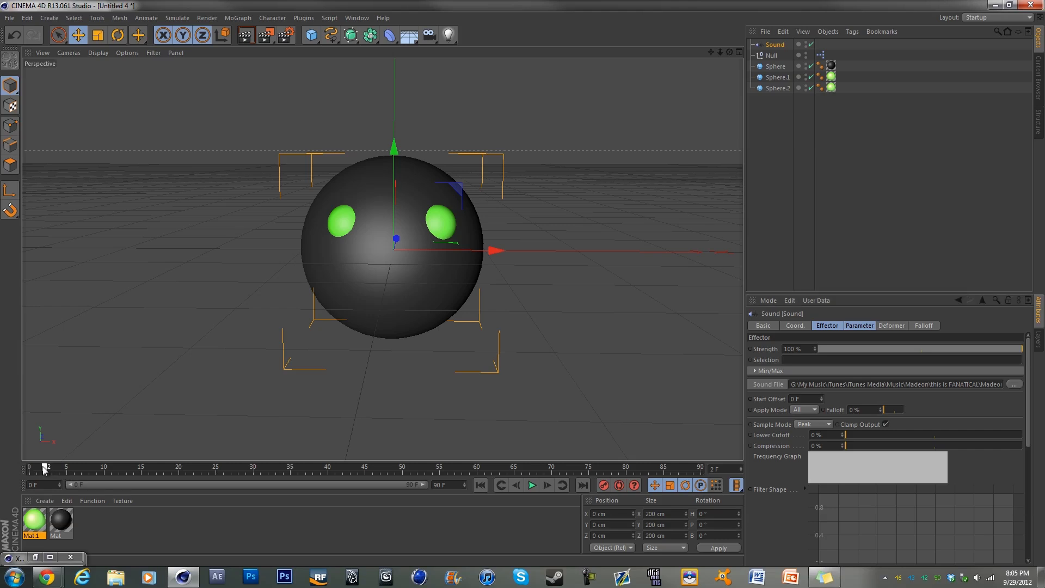
Set the scene end frame to 720 F, adjust the preview range, and set Start Offset to -1289 F.
{"action": "left_click_drag", "start_coordinate": [41, 471], "coordinate": [120, 459]}
{"action": "double_click", "coordinate": [448, 487]}
{"action": "type", "text": "702"}
{"action": "key", "text": "BackSpace"}
{"action": "key", "text": "BackSpace"}
{"action": "type", "text": "20"}
{"action": "key", "text": "Return"}
{"action": "left_click_drag", "start_coordinate": [124, 484], "coordinate": [491, 475]}
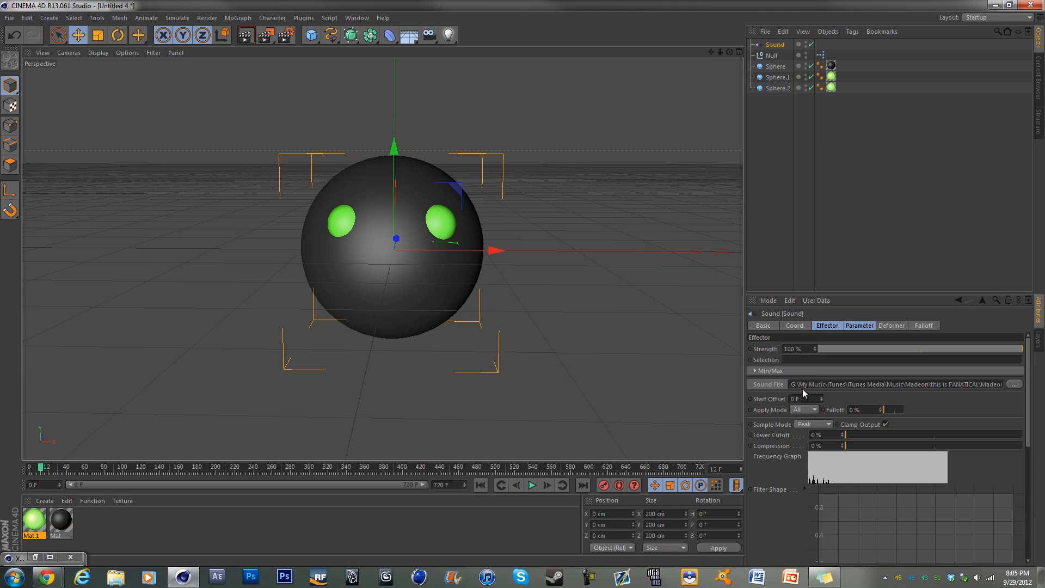
{"action": "mouse_move", "coordinate": [822, 398]}
{"action": "left_mouse_down"}
{"action": "mouse_move", "coordinate": [815, 435]}
{"action": "mouse_move", "coordinate": [820, 407]}
{"action": "mouse_move", "coordinate": [798, 433]}
{"action": "mouse_move", "coordinate": [821, 398]}
{"action": "mouse_move", "coordinate": [816, 411]}
{"action": "left_mouse_up"}
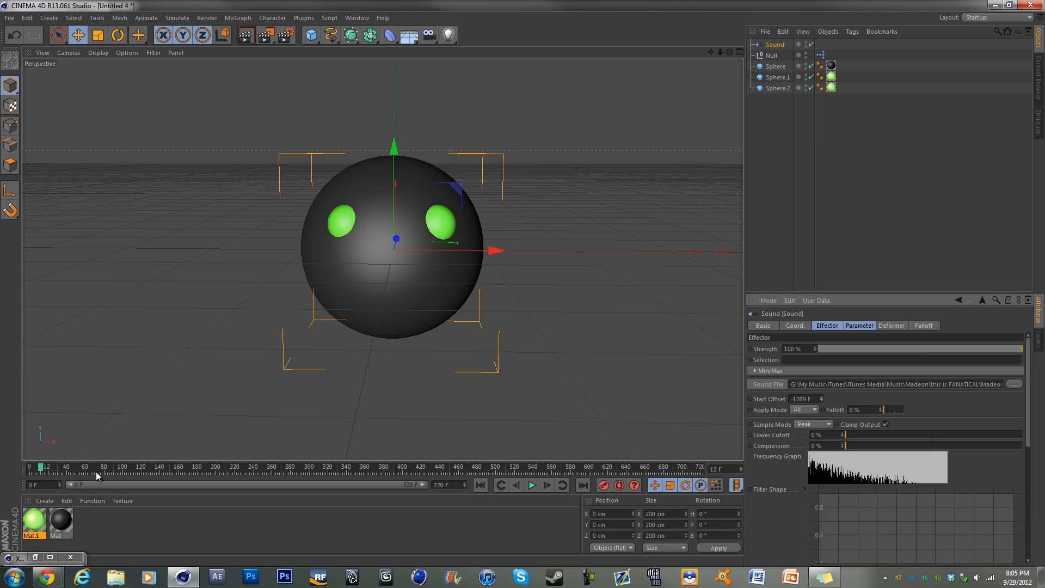
{"action": "left_click_drag", "start_coordinate": [121, 466], "coordinate": [586, 449]}
Reopen the Null's XPresso editor and centre it on screen.
{"action": "left_click", "coordinate": [587, 450]}
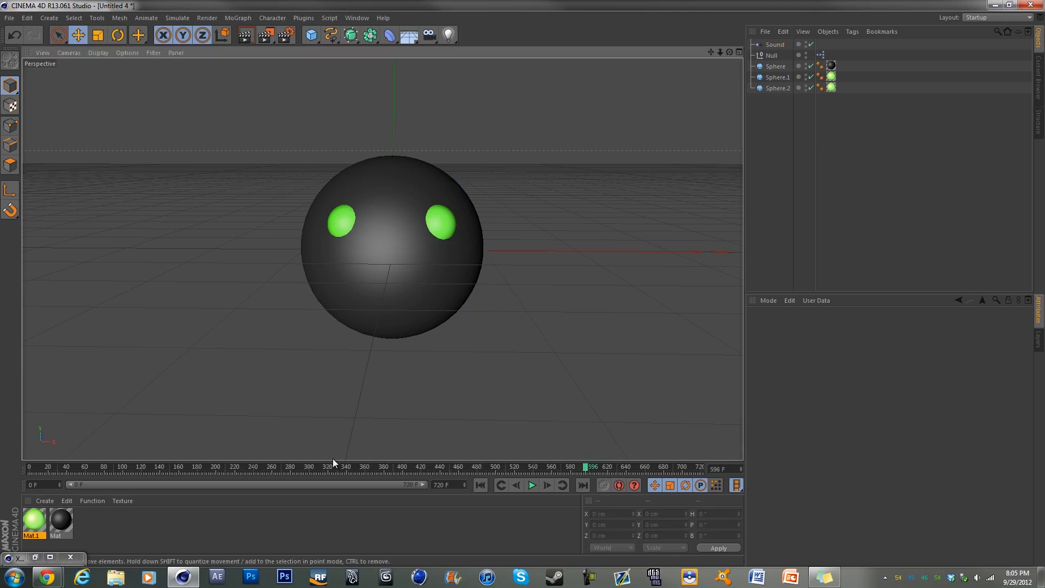
{"action": "left_click", "coordinate": [772, 56]}
{"action": "left_click", "coordinate": [820, 56]}
{"action": "double_click", "coordinate": [820, 55]}
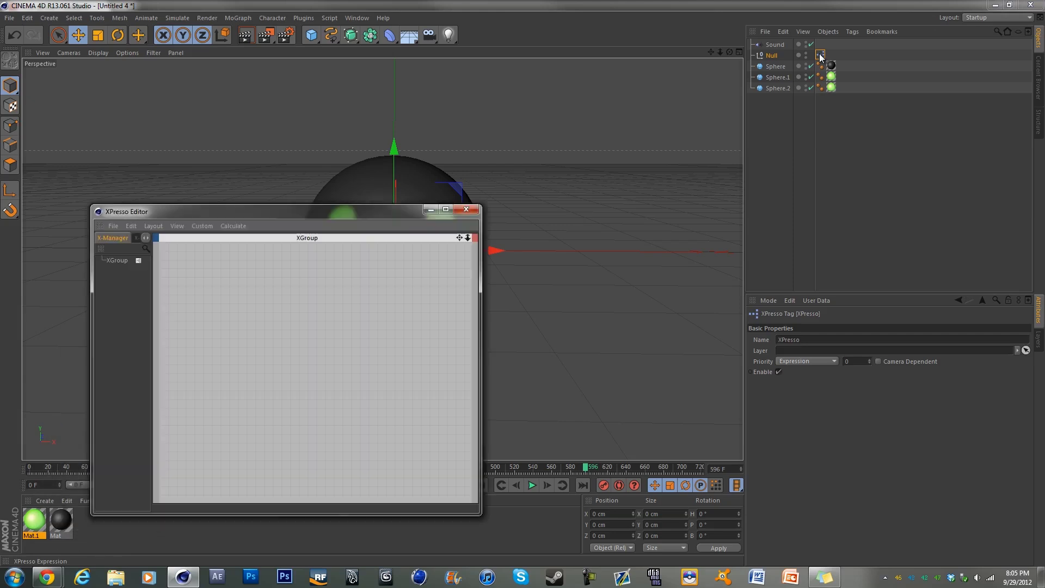
{"action": "left_click_drag", "start_coordinate": [379, 215], "coordinate": [572, 122]}
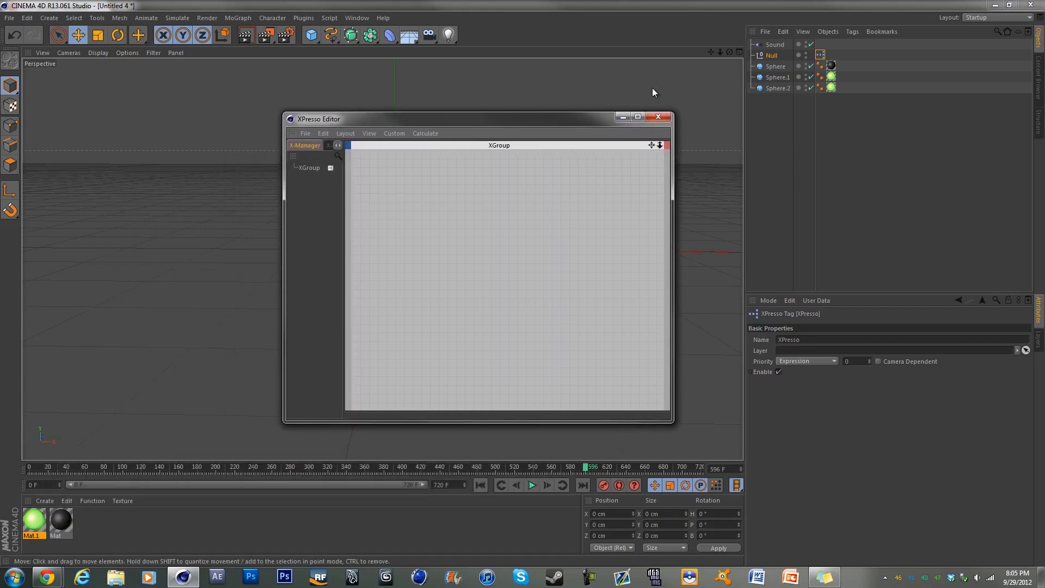
Drop Sound and Mat.1 nodes into the XPresso network and enlarge both nodes.
{"action": "left_click_drag", "start_coordinate": [734, 64], "coordinate": [374, 253]}
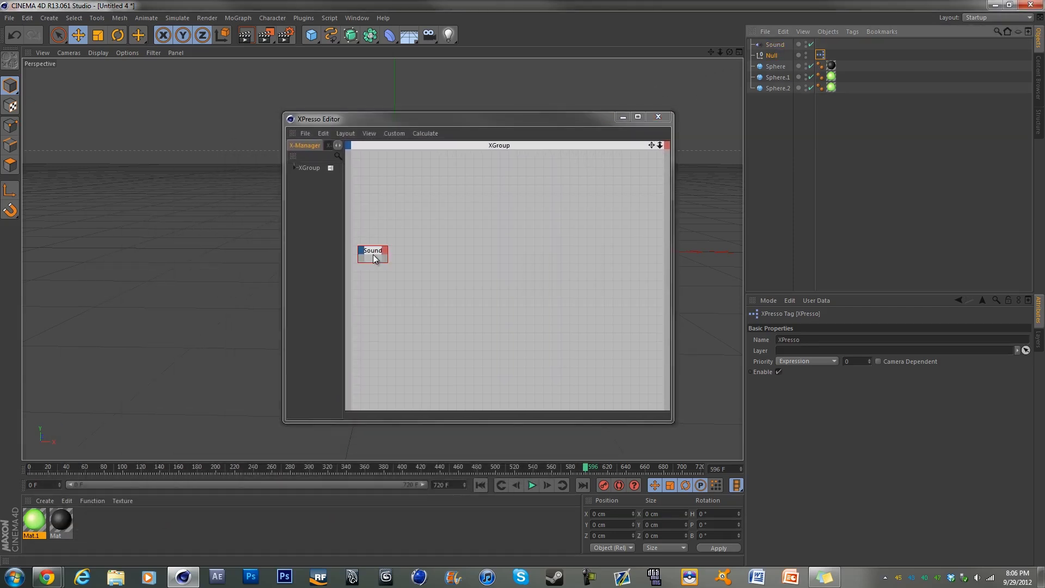
{"action": "left_click_drag", "start_coordinate": [36, 526], "coordinate": [657, 302]}
{"action": "left_click", "coordinate": [626, 252]}
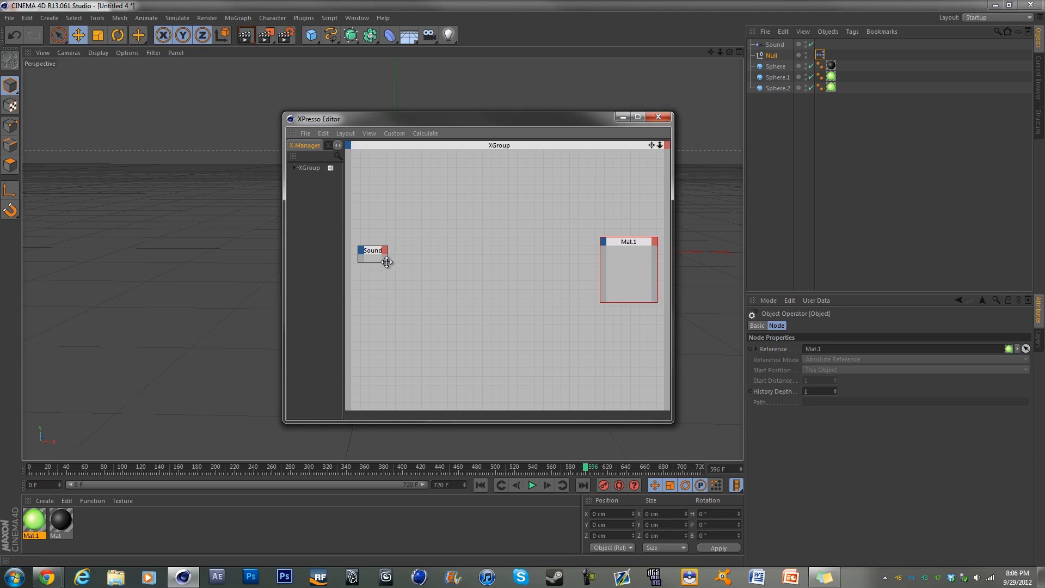
{"action": "left_click_drag", "start_coordinate": [386, 262], "coordinate": [433, 303]}
{"action": "left_click_drag", "start_coordinate": [397, 250], "coordinate": [387, 248]}
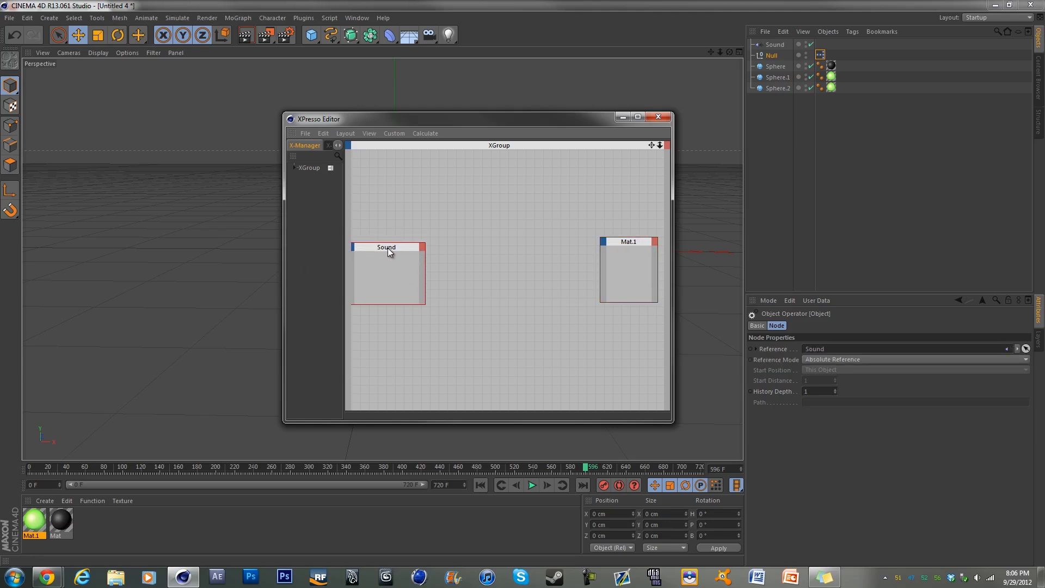
{"action": "right_click", "coordinate": [491, 249]}
Add a Result node to the XPresso network and place it above Mat.1.
{"action": "mouse_move", "coordinate": [501, 253]}
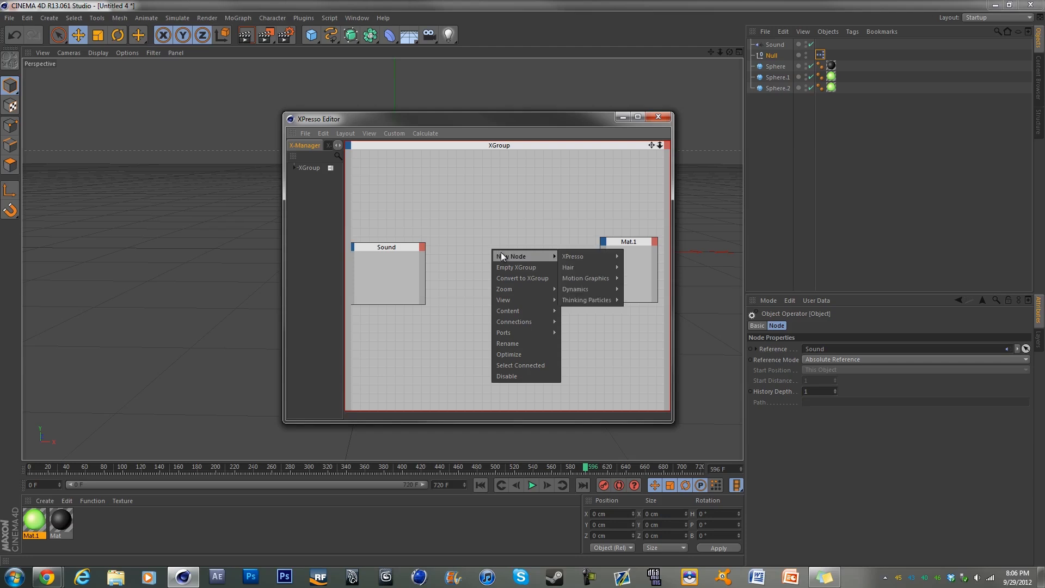
{"action": "mouse_move", "coordinate": [582, 257]}
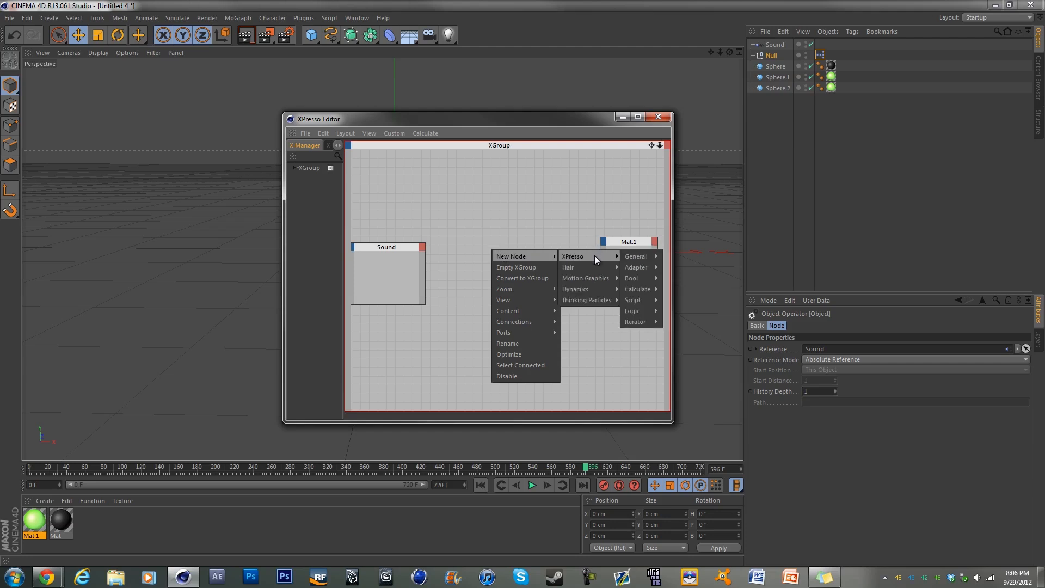
{"action": "mouse_move", "coordinate": [636, 256]}
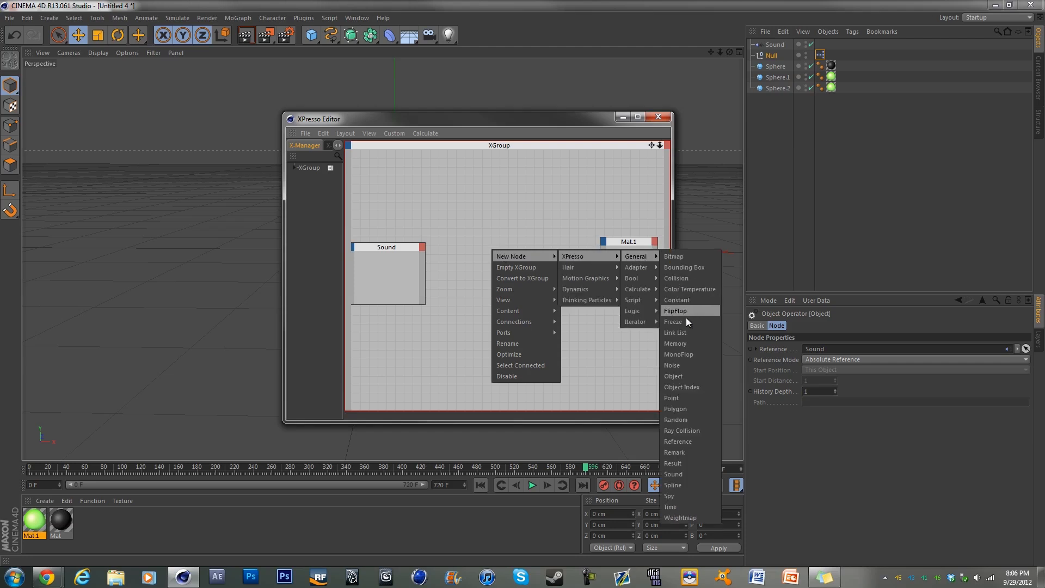
{"action": "left_click", "coordinate": [677, 462]}
{"action": "left_click_drag", "start_coordinate": [497, 249], "coordinate": [618, 195]}
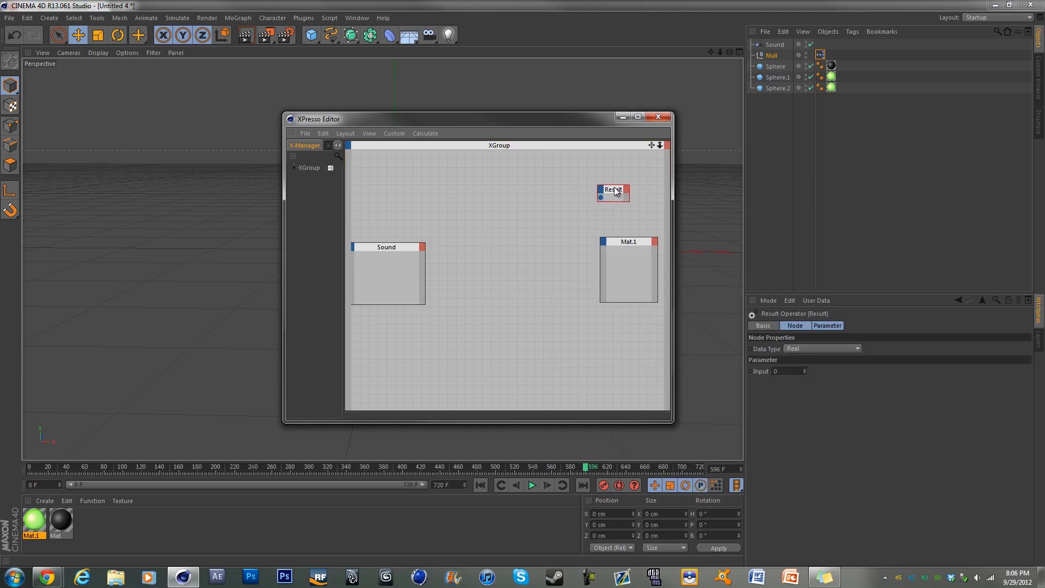
Add a MoGraph Sample node and position it between Sound and Mat.1.
{"action": "right_click", "coordinate": [488, 243]}
{"action": "mouse_move", "coordinate": [495, 248]}
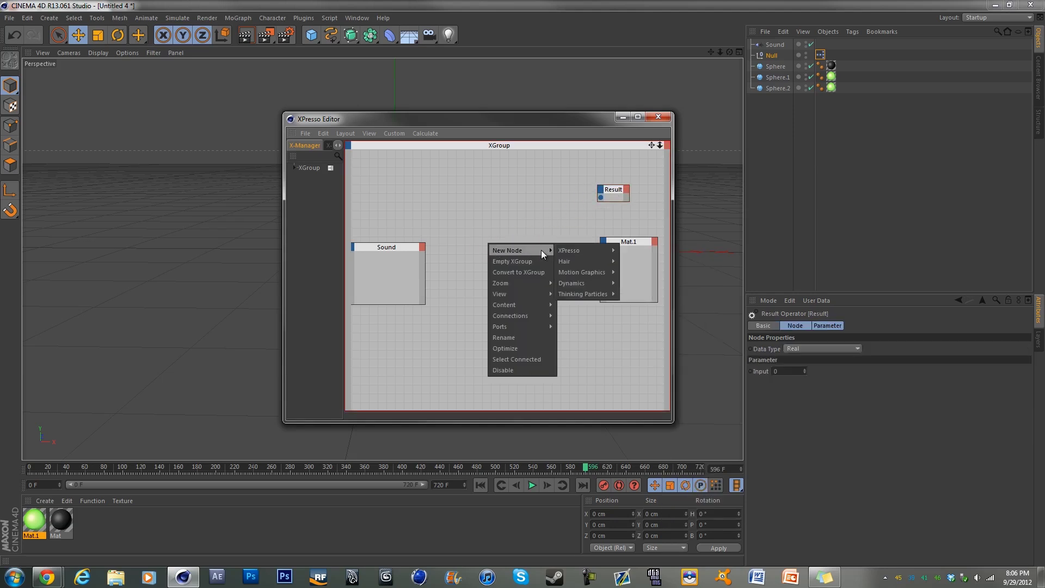
{"action": "left_click", "coordinate": [632, 301]}
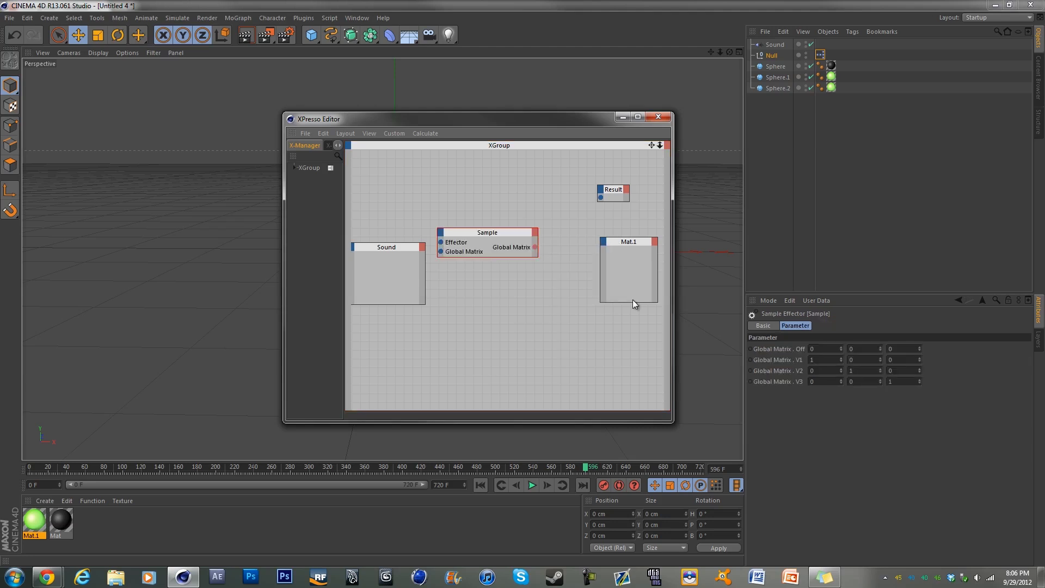
{"action": "left_click_drag", "start_coordinate": [501, 229], "coordinate": [521, 253]}
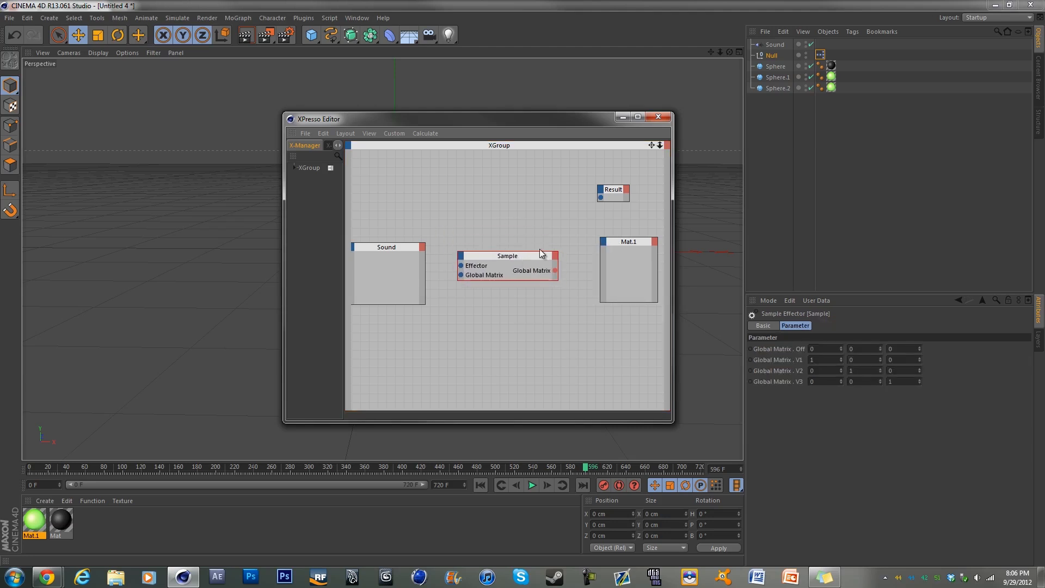
Add an Object output port to Sound, and Luminance Brightness and Color Brightness input ports to Mat.1.
{"action": "left_click", "coordinate": [422, 247]}
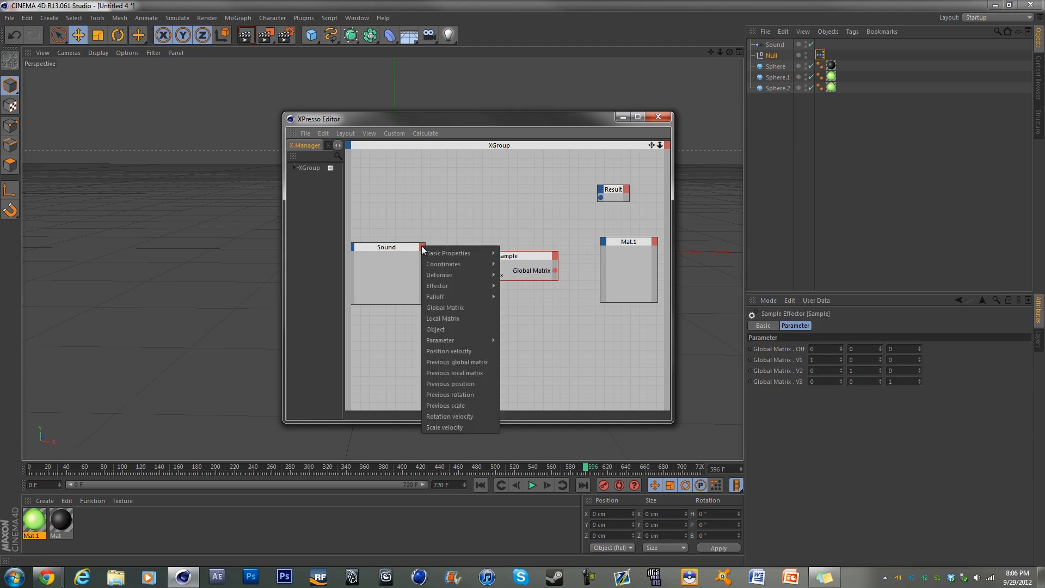
{"action": "left_click", "coordinate": [439, 328]}
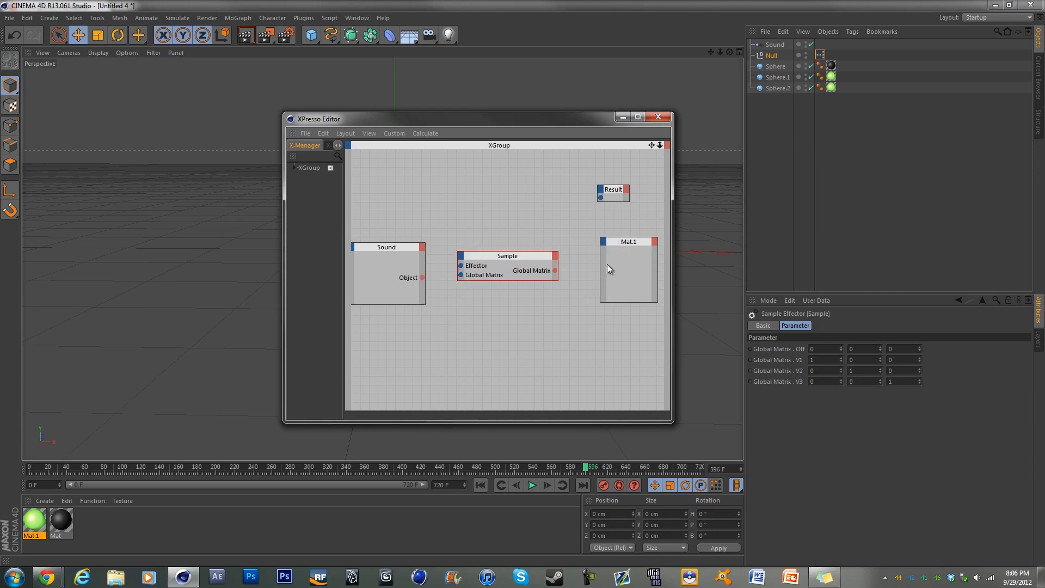
{"action": "left_click", "coordinate": [604, 239]}
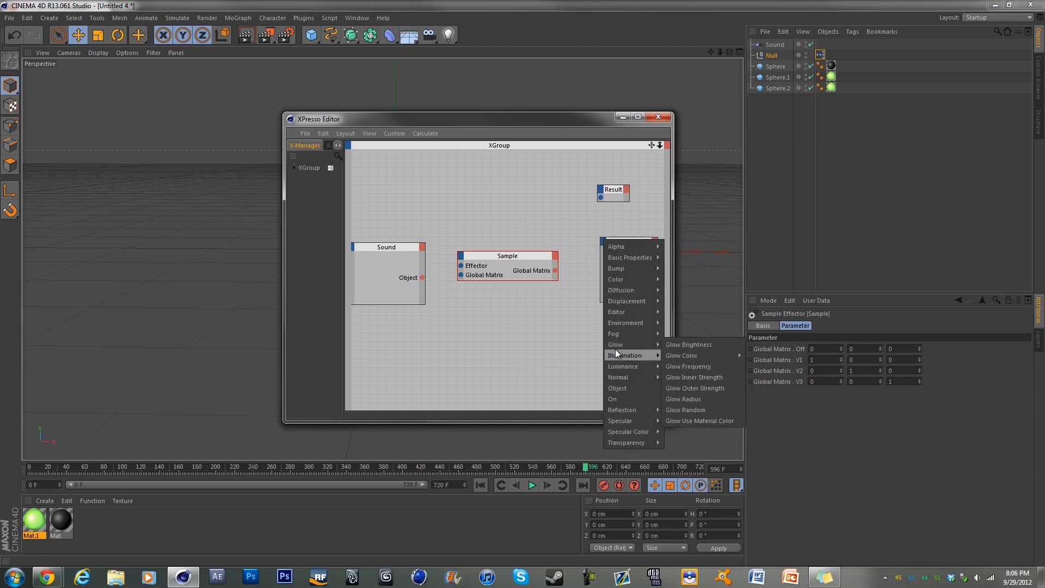
{"action": "mouse_move", "coordinate": [657, 365]}
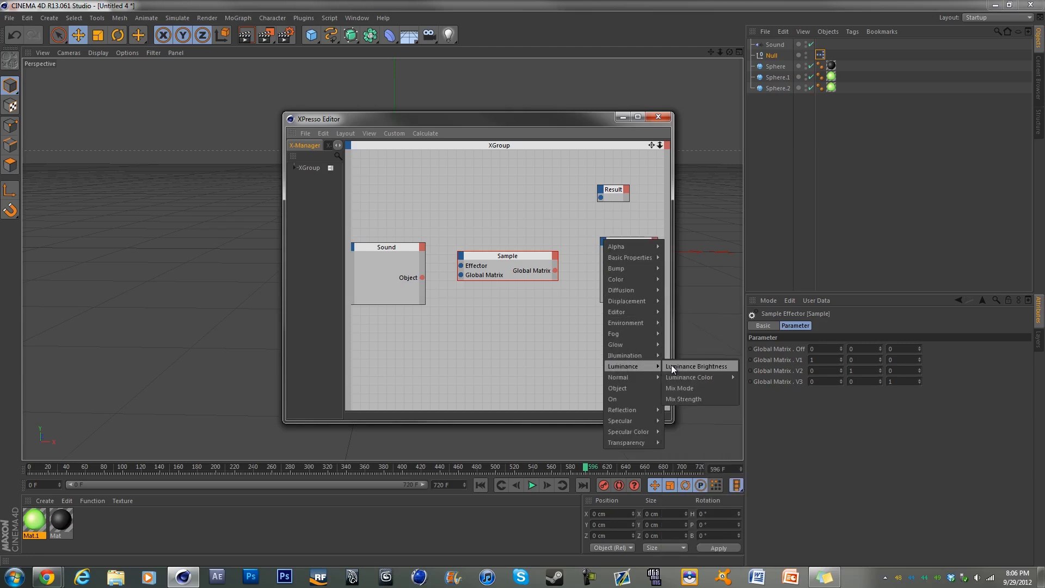
{"action": "left_click", "coordinate": [671, 366]}
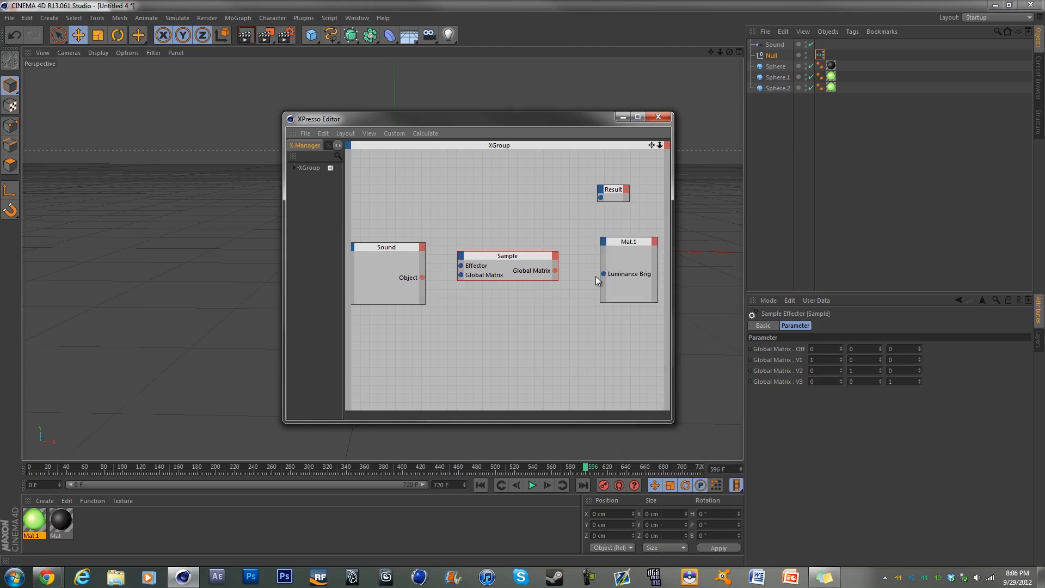
{"action": "left_click", "coordinate": [601, 239]}
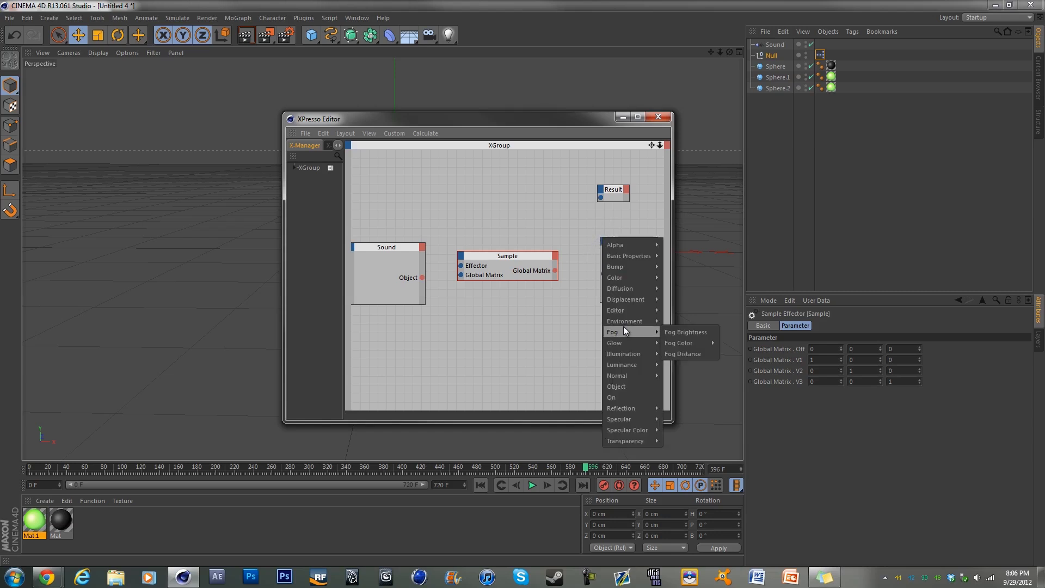
{"action": "mouse_move", "coordinate": [635, 278]}
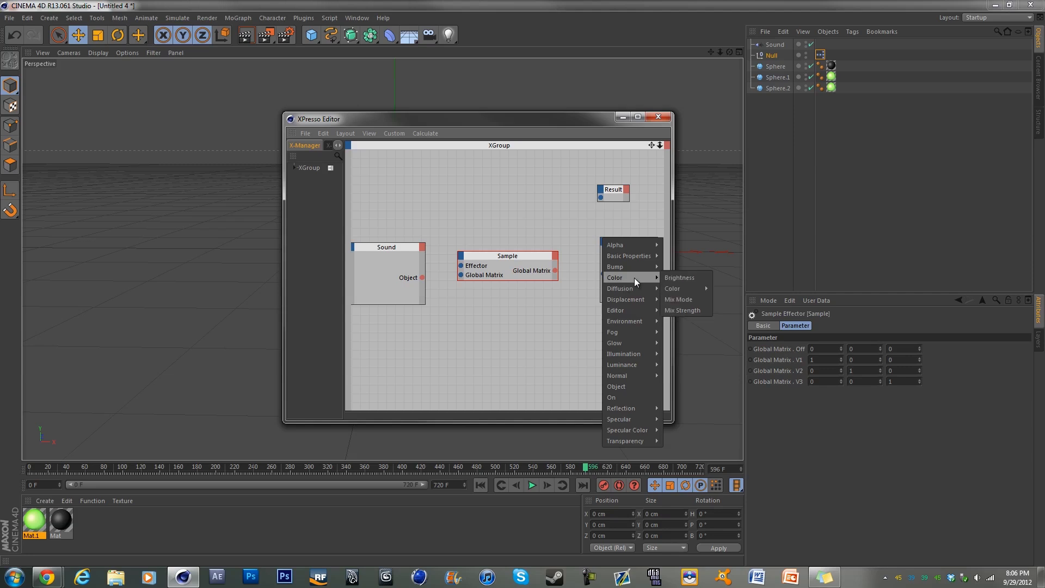
{"action": "left_click", "coordinate": [671, 278]}
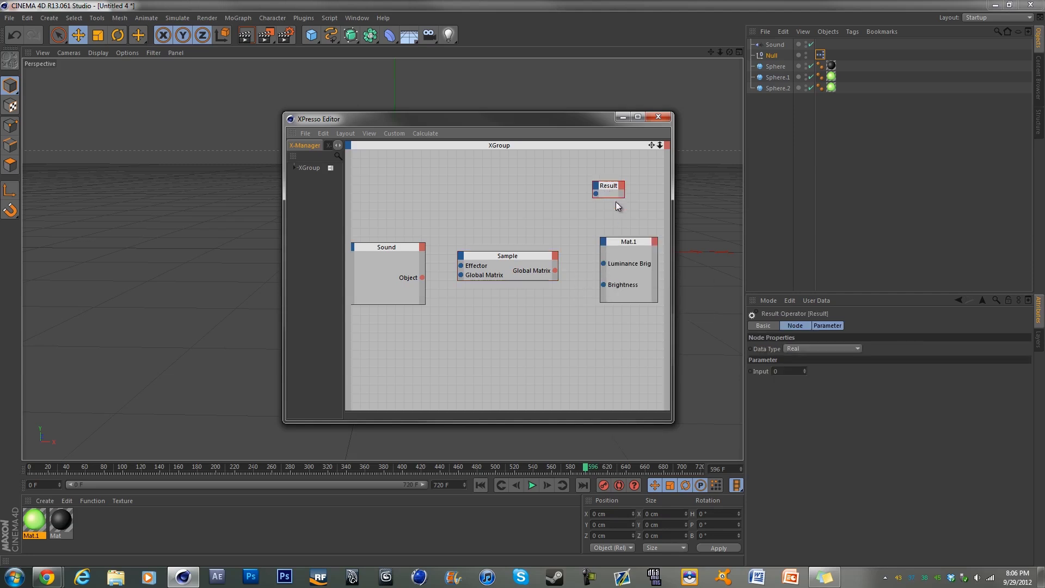
Connect Sound's Object to Sample's Effector, then wire Sample's Strength into Mat.1's brightness inputs.
{"action": "left_click_drag", "start_coordinate": [625, 240], "coordinate": [613, 234]}
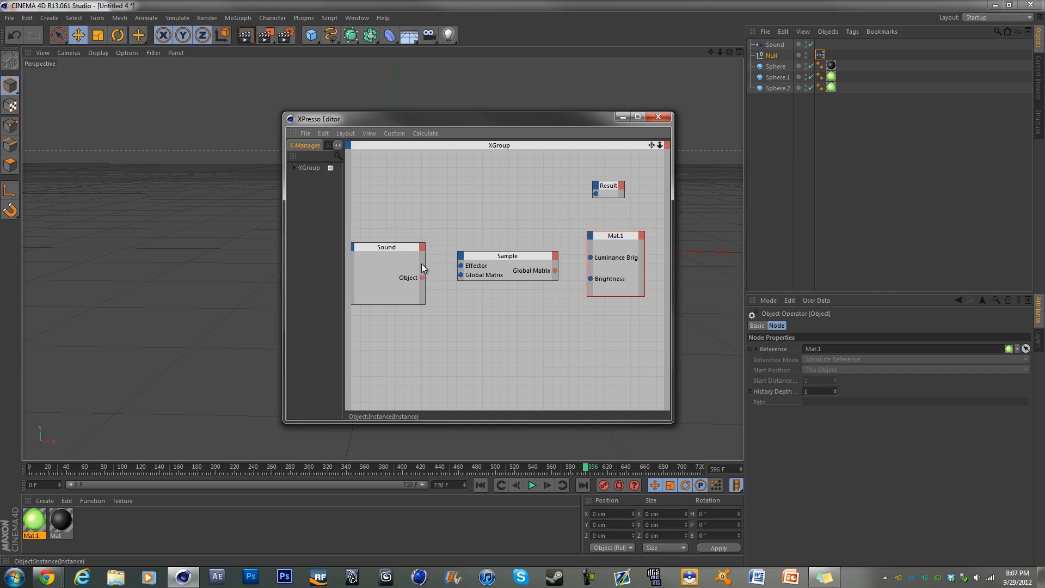
{"action": "mouse_move", "coordinate": [458, 270]}
{"action": "left_mouse_down"}
{"action": "mouse_move", "coordinate": [423, 276]}
{"action": "mouse_move", "coordinate": [460, 265]}
{"action": "left_mouse_up"}
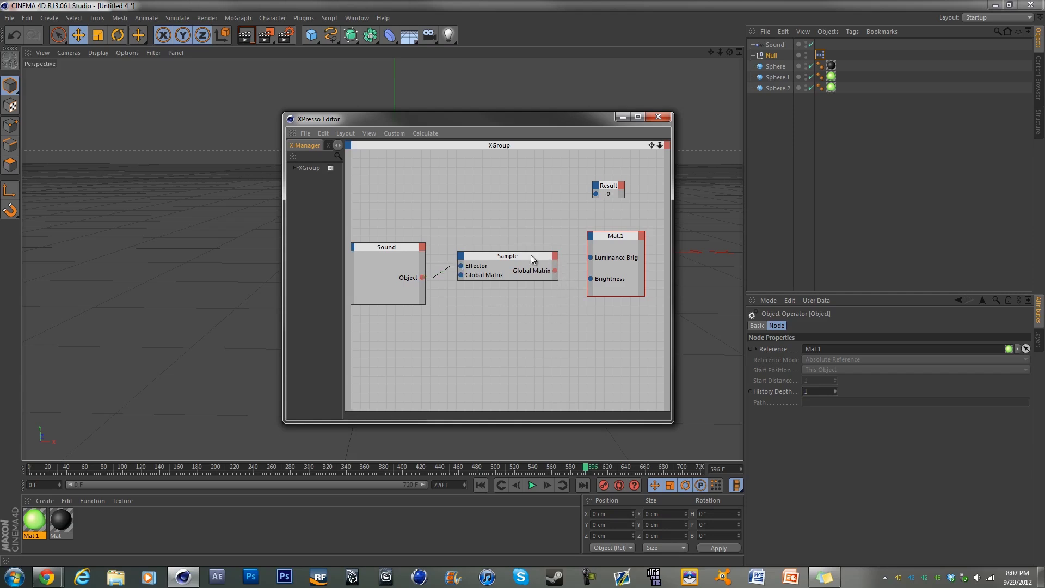
{"action": "left_click", "coordinate": [555, 255]}
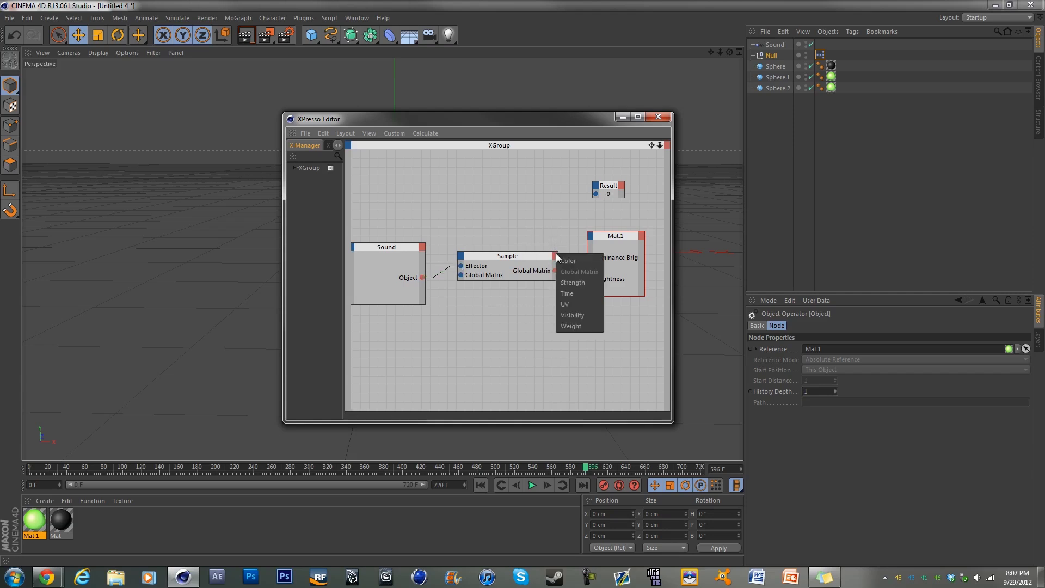
{"action": "left_click", "coordinate": [571, 283]}
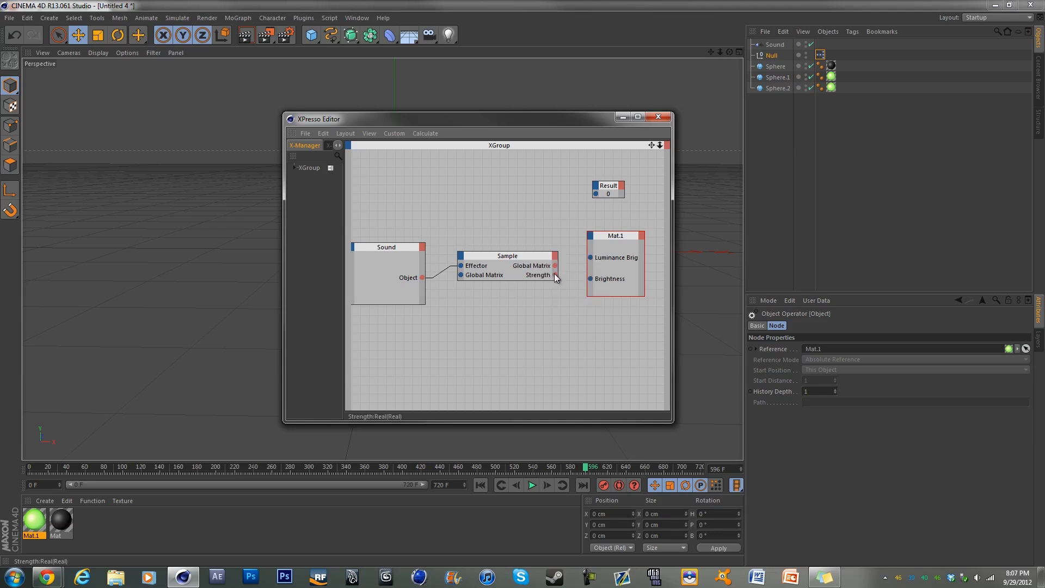
{"action": "left_click_drag", "start_coordinate": [589, 276], "coordinate": [595, 192]}
Link Strength to the Result node, close the XPresso editor, and play the animation from frame 490.
{"action": "left_click", "coordinate": [622, 117]}
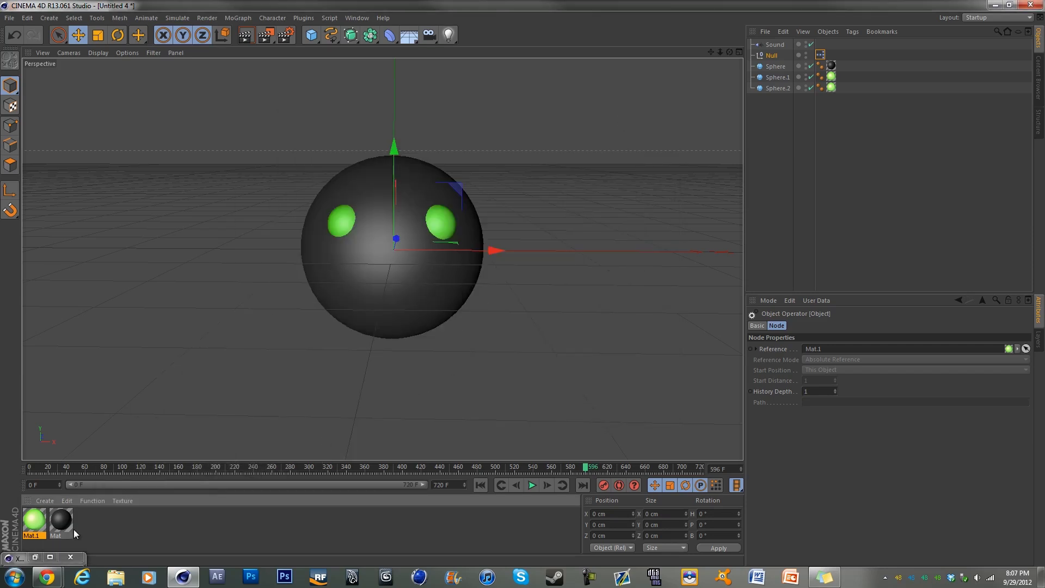
{"action": "left_click", "coordinate": [486, 468]}
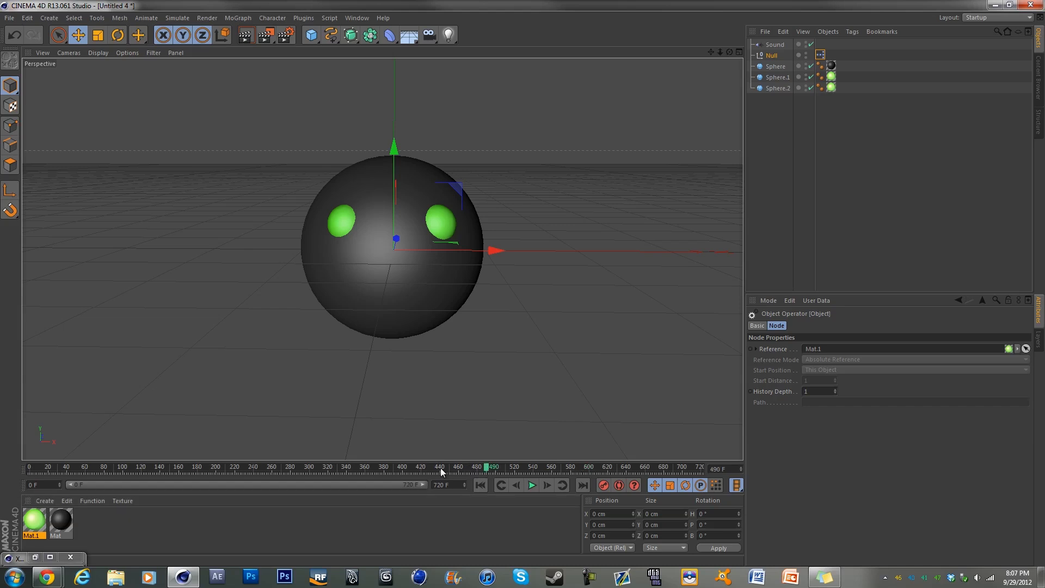
{"action": "left_click", "coordinate": [532, 485]}
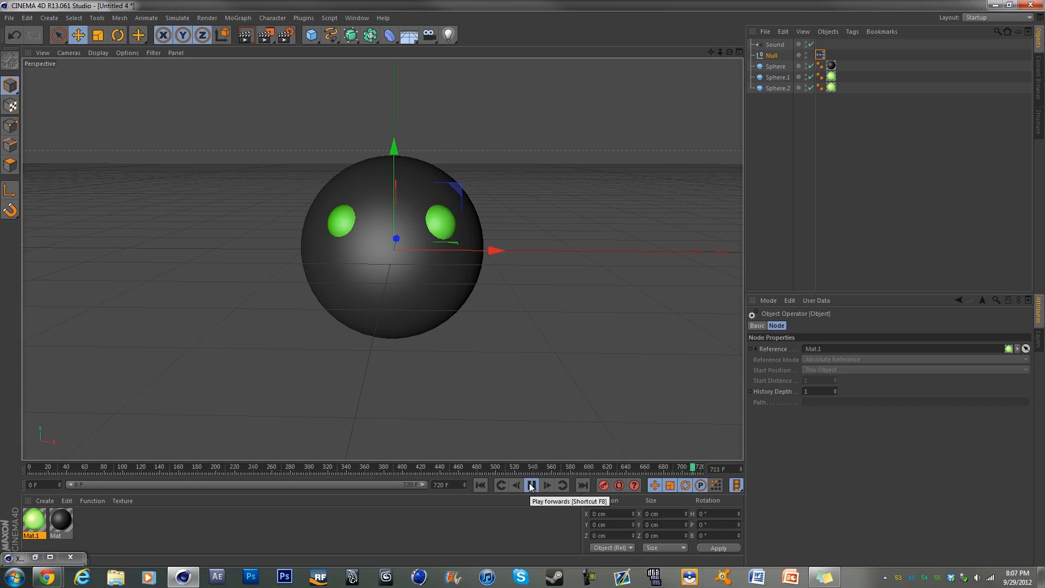
{"action": "left_click", "coordinate": [531, 486]}
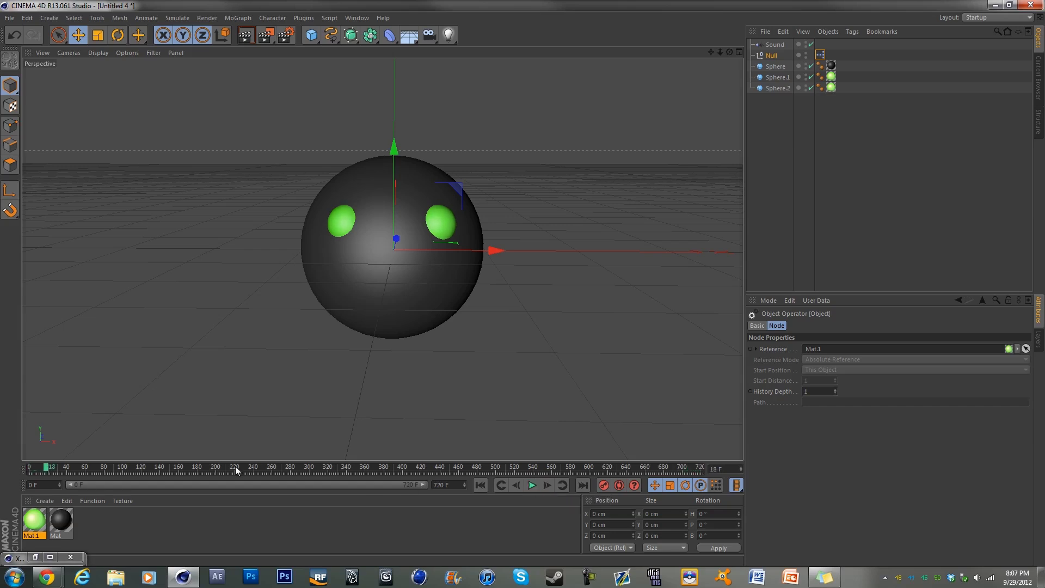
{"action": "left_click", "coordinate": [811, 185]}
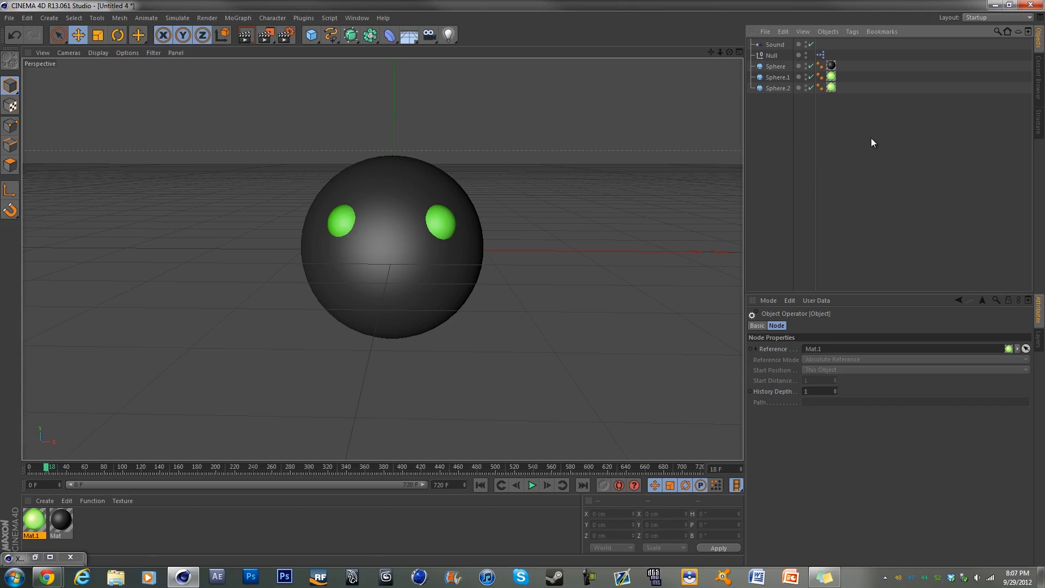
{"action": "mouse_move", "coordinate": [45, 575]}
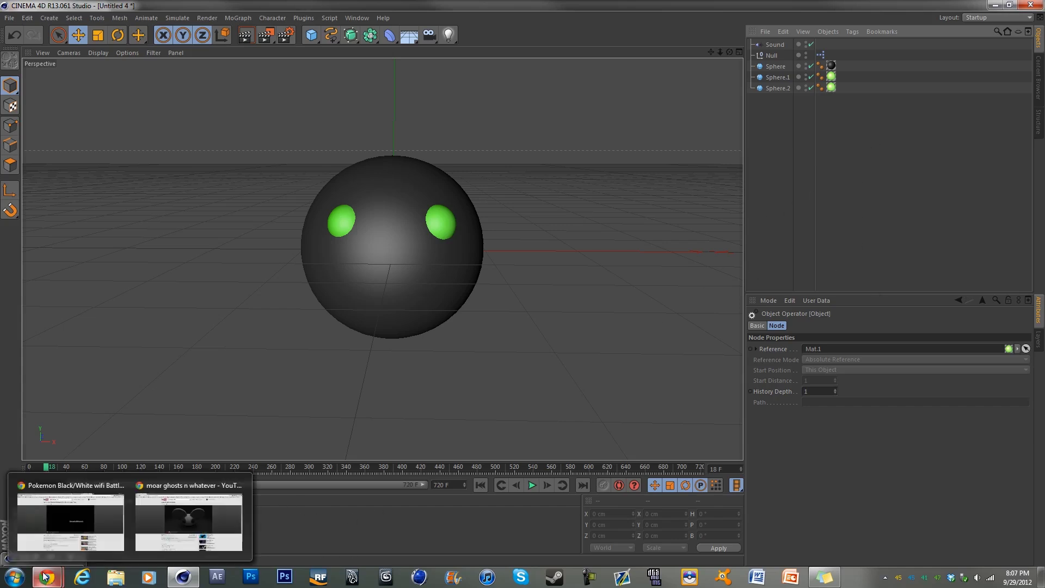
{"action": "mouse_move", "coordinate": [155, 531]}
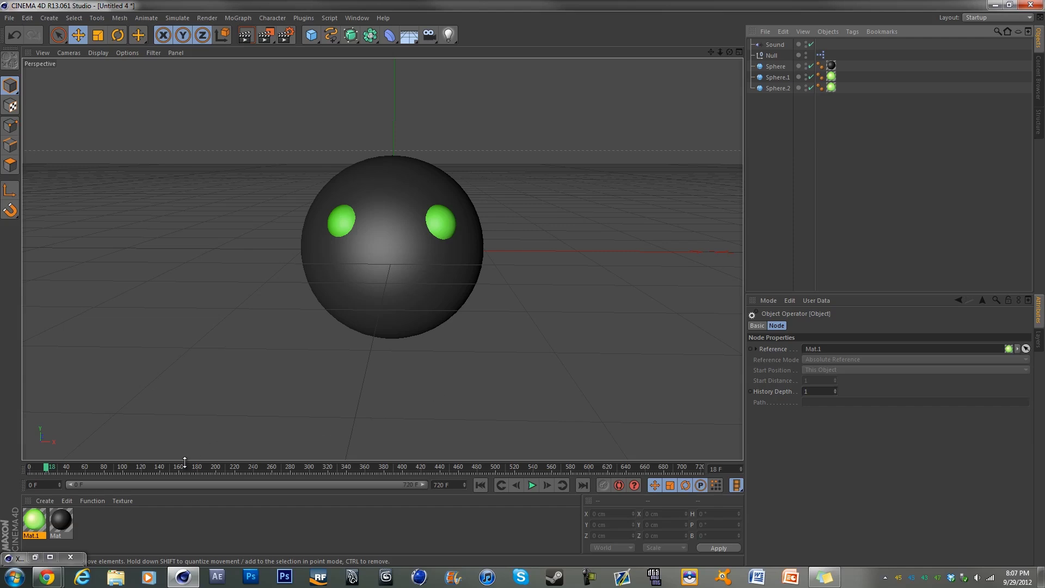
Check Mat.1's Color Brightness changes while scrubbing, then review the Sound effector's settings and close the Material Editor.
{"action": "double_click", "coordinate": [33, 520]}
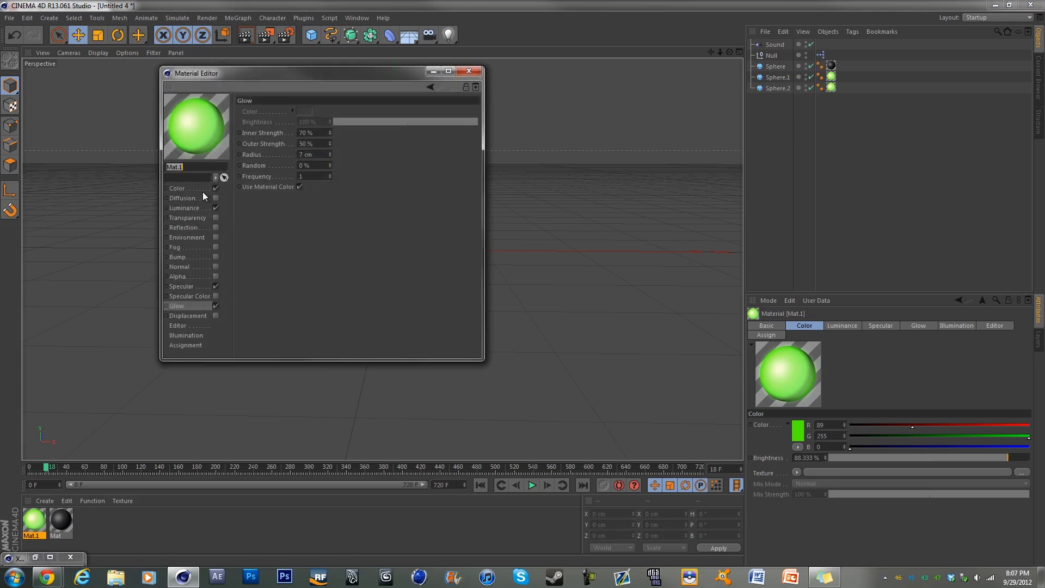
{"action": "left_click", "coordinate": [197, 188]}
{"action": "left_click_drag", "start_coordinate": [149, 468], "coordinate": [463, 430]}
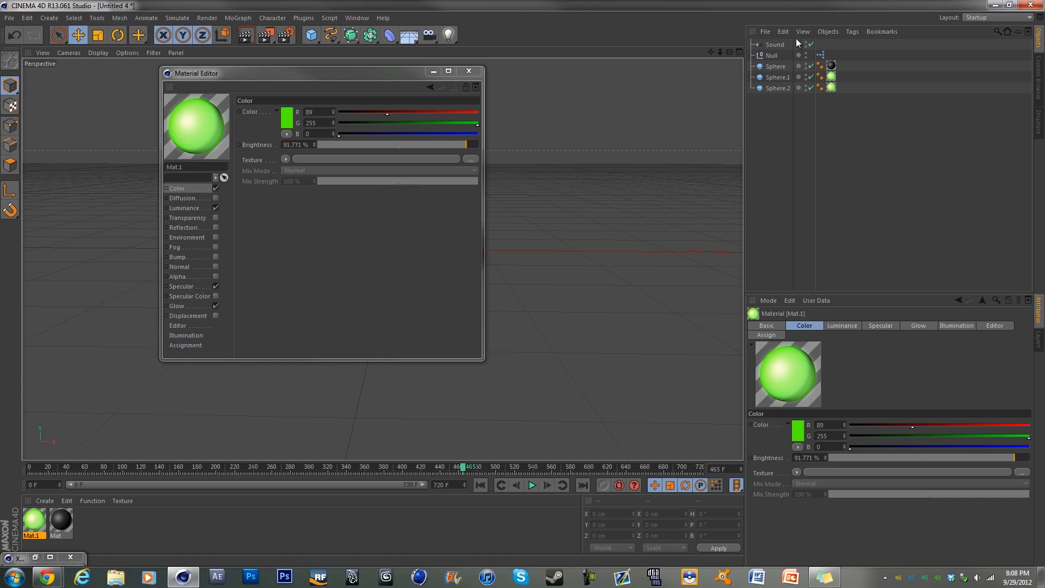
{"action": "left_click", "coordinate": [773, 44]}
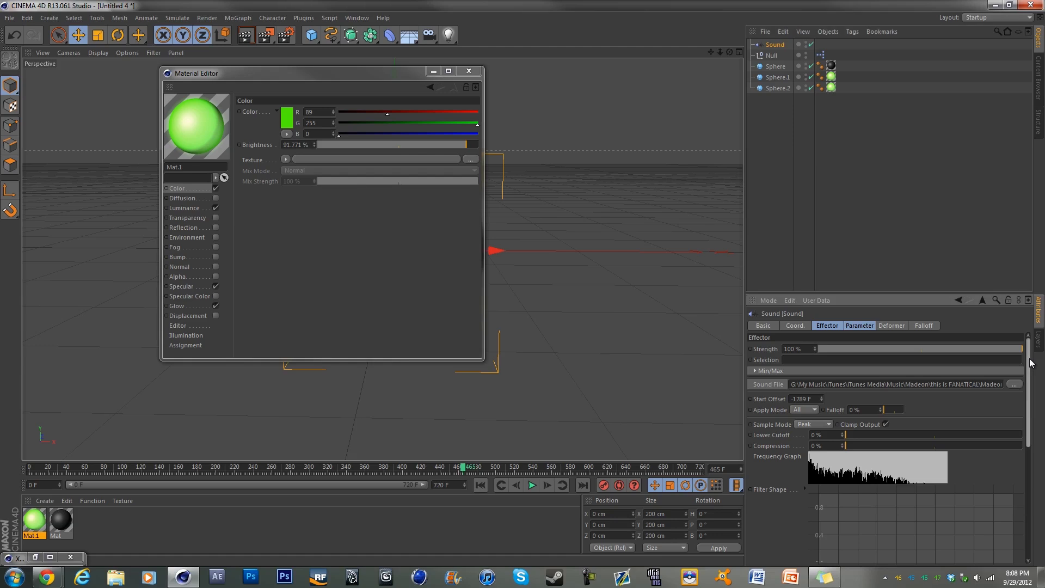
{"action": "scroll", "coordinate": [1020, 460], "scroll_direction": "down", "scroll_amount": 5}
{"action": "scroll", "coordinate": [1020, 466], "scroll_direction": "down", "scroll_amount": 1}
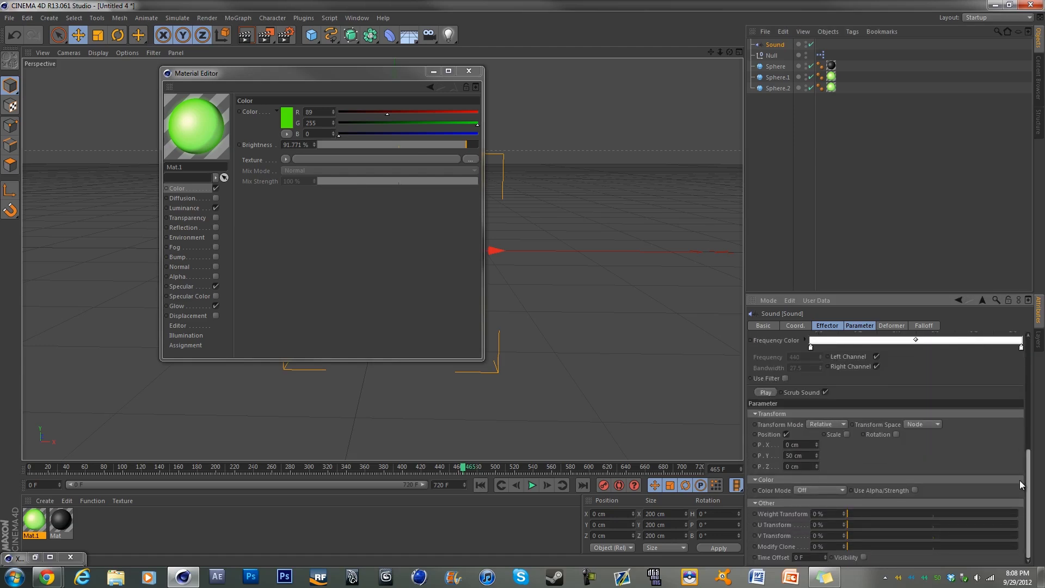
{"action": "scroll", "coordinate": [1020, 476], "scroll_direction": "up", "scroll_amount": 6}
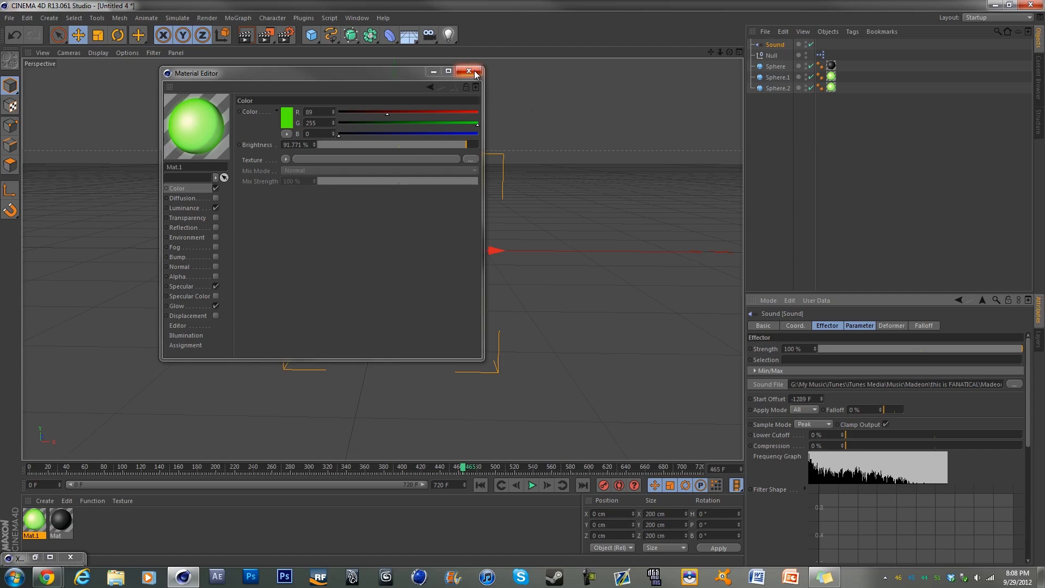
{"action": "left_click", "coordinate": [433, 71]}
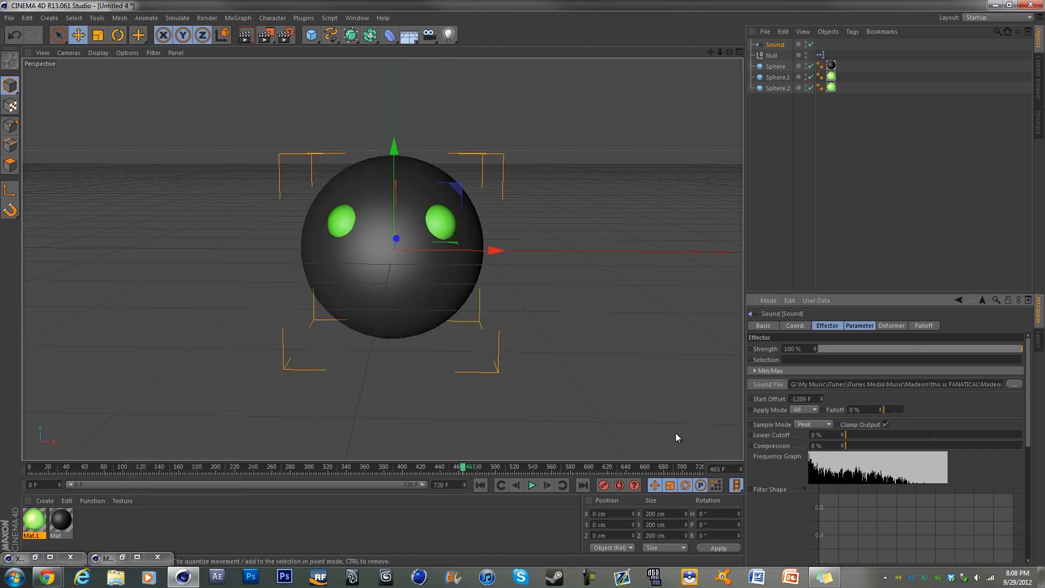
Deselect the Sound effector, leaving the grey head with glowing green eyes in view.
{"action": "left_click", "coordinate": [906, 242]}
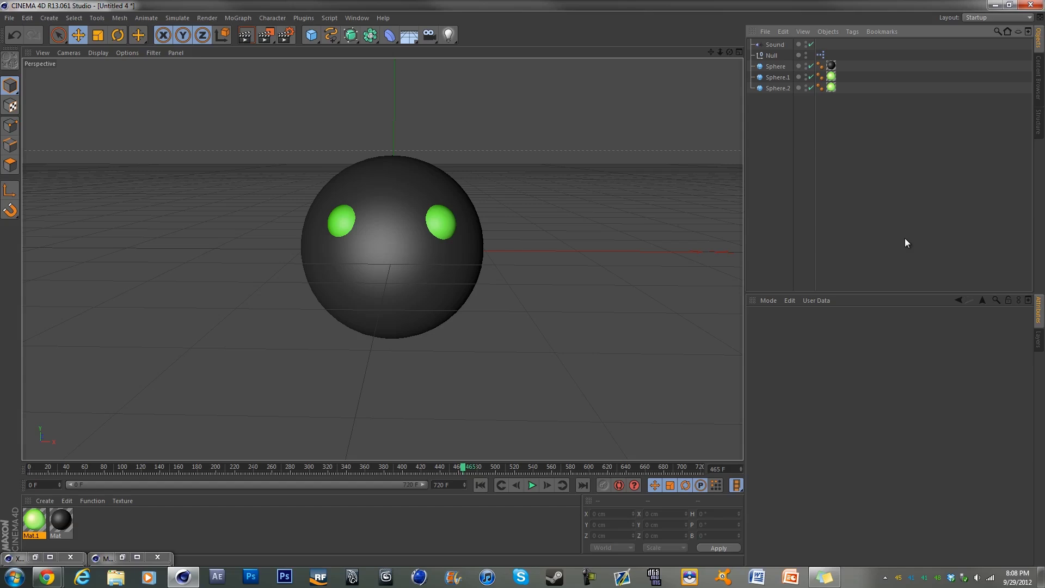
{"action": "left_click", "coordinate": [905, 238]}
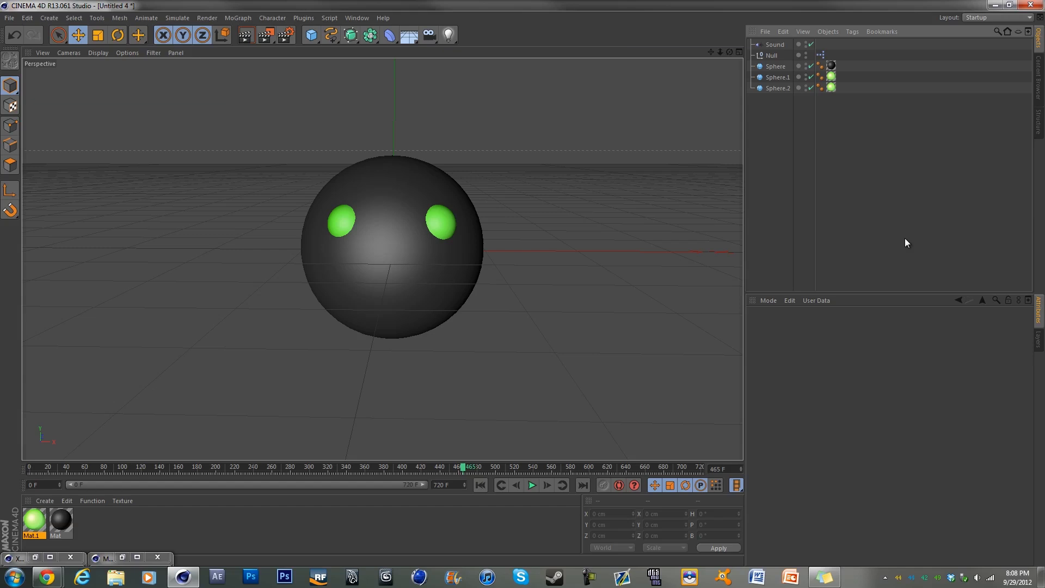